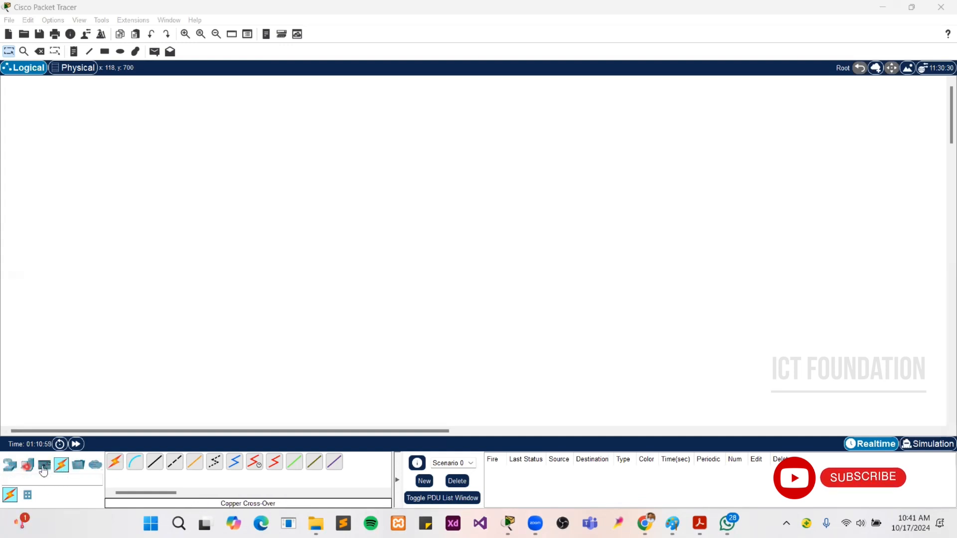
Place two PC end devices on the empty workspace, side by side with a wide gap between them
left_click(28, 466)
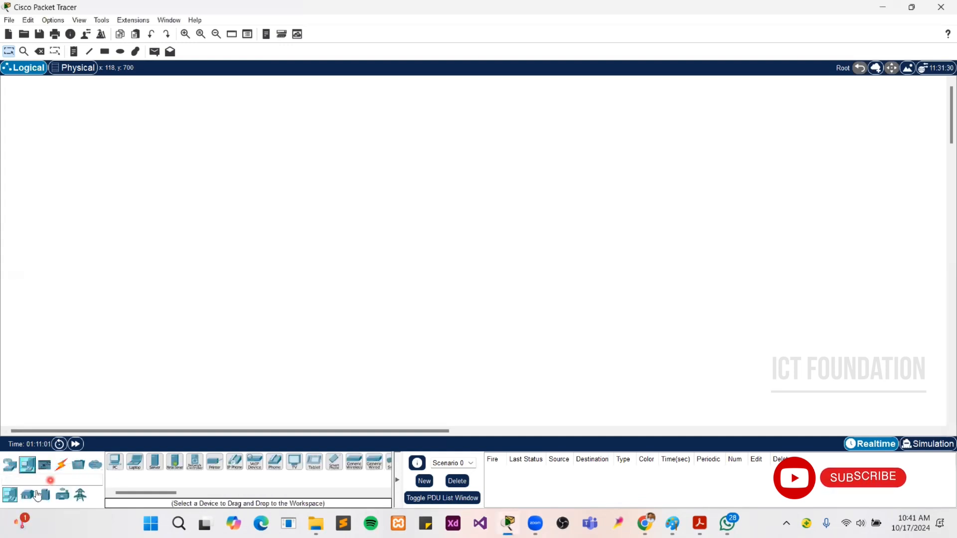
left_click(115, 462)
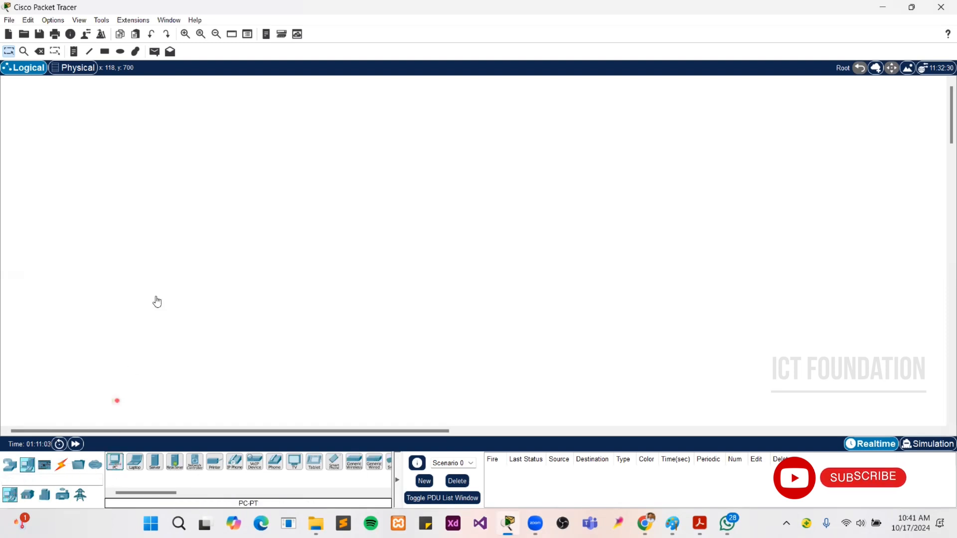
left_click(183, 255)
left_click(116, 462)
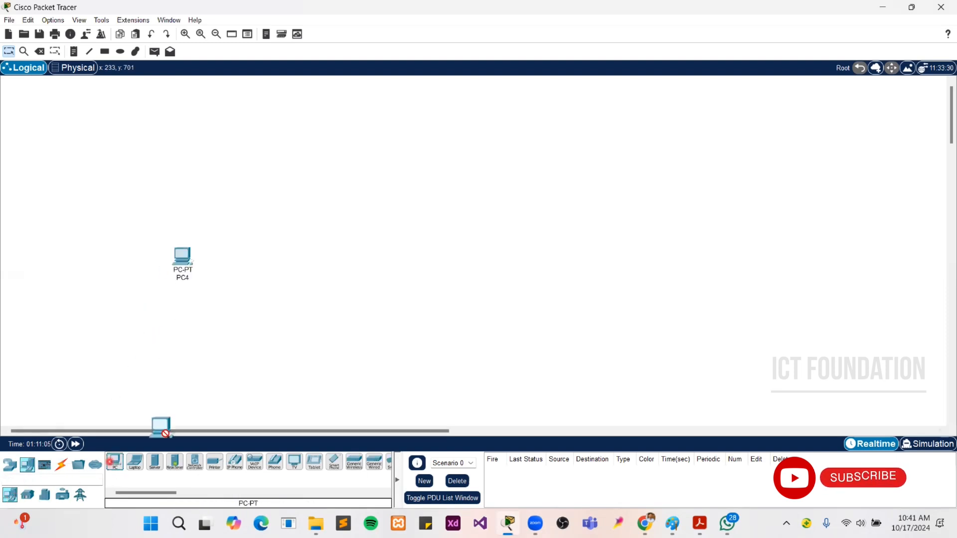
left_click(470, 264)
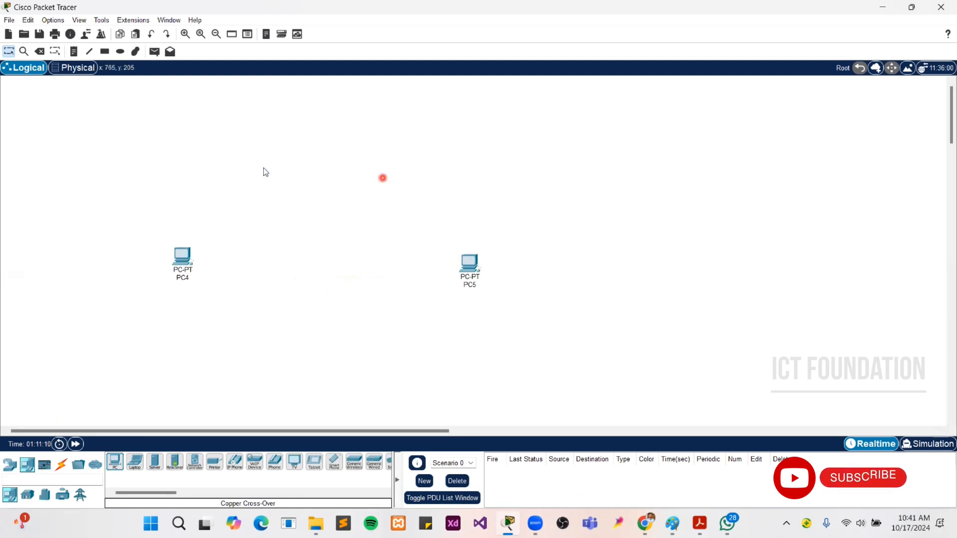
Power off PC4 and attach the PT-HEADPHONE module to its headphone jack
left_click(183, 260)
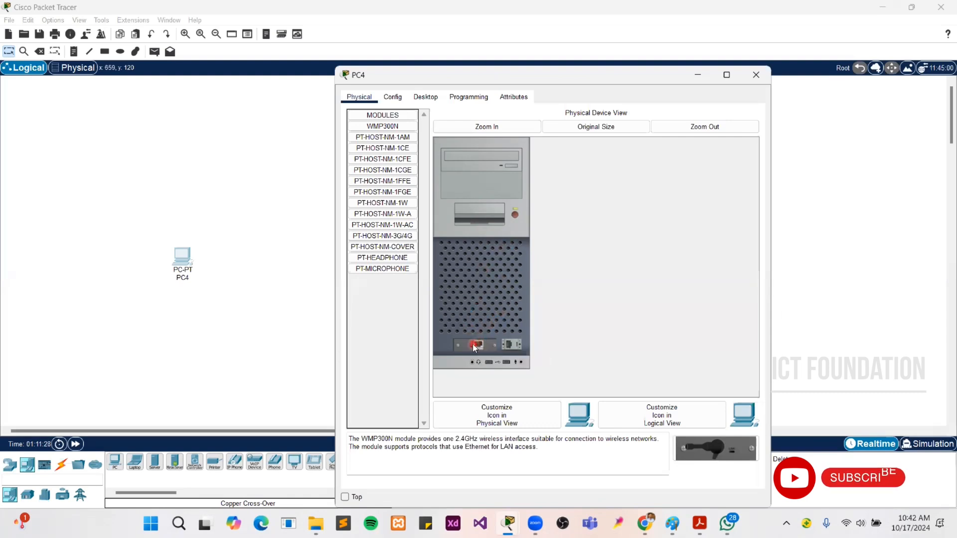
left_click(516, 217)
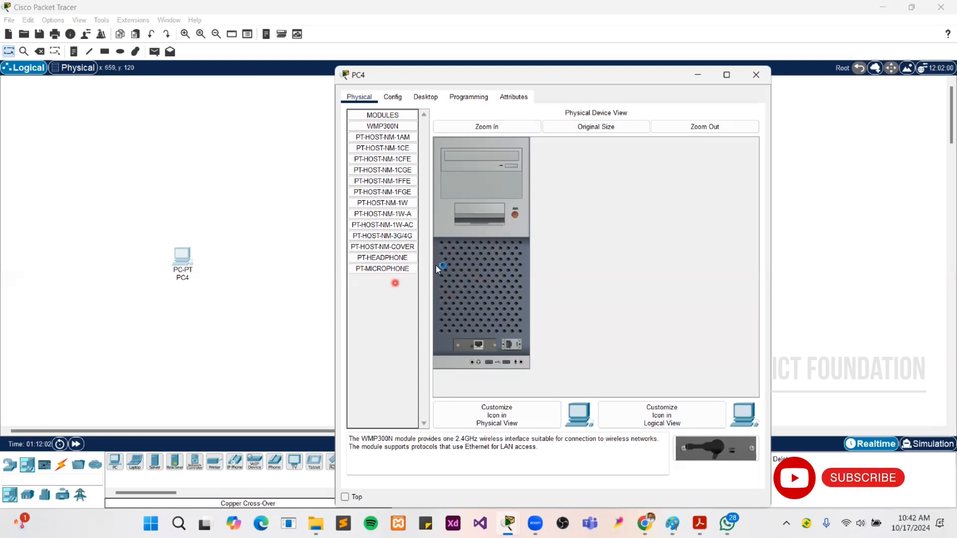
left_click(395, 259)
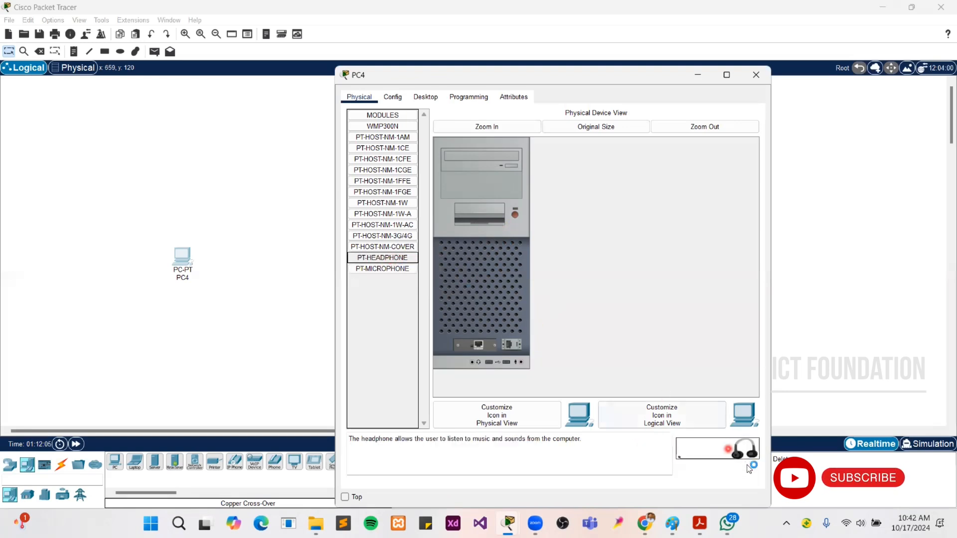
left_click_drag(740, 449, 473, 365)
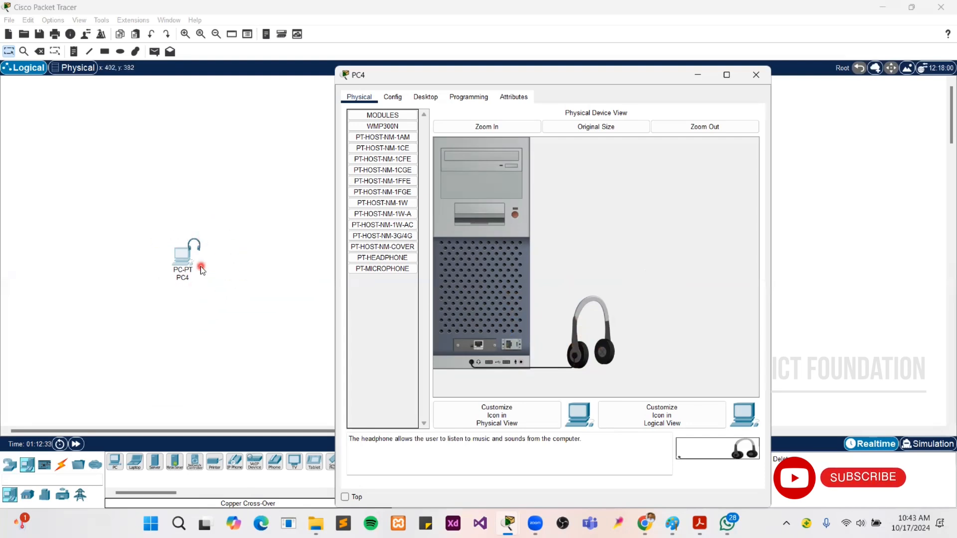
Attach the PT-MICROPHONE module to PC4's microphone jack and close the device window
left_click(379, 269)
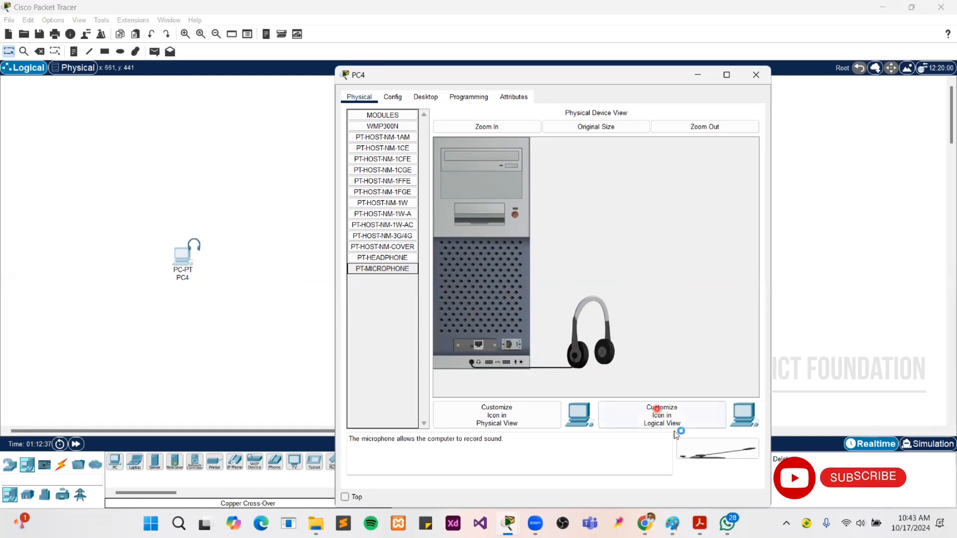
left_click_drag(714, 449, 521, 366)
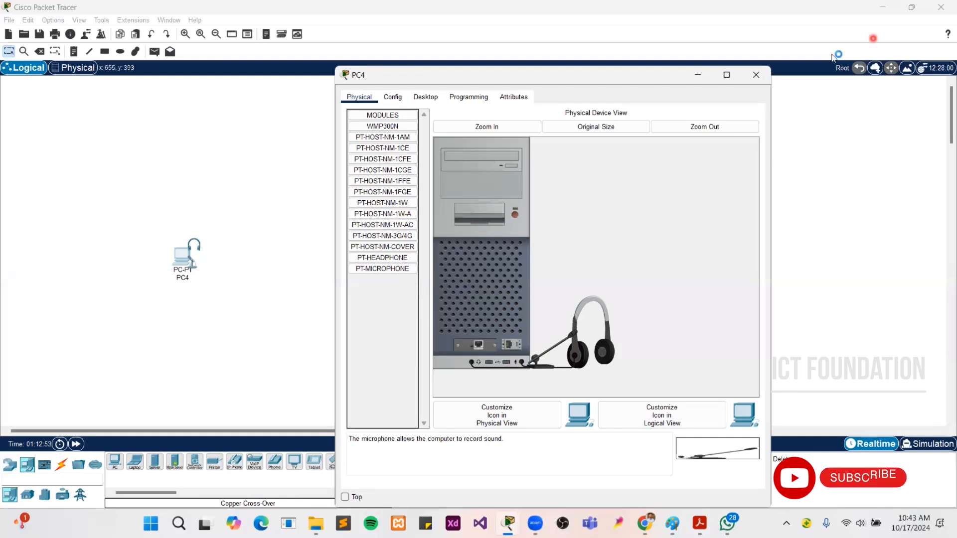
left_click(754, 77)
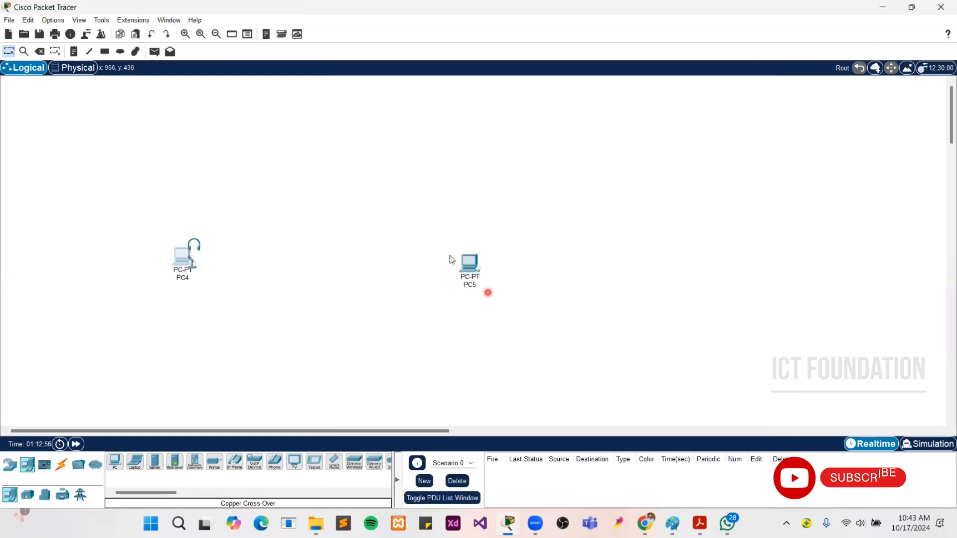
Remove the headphone, the microphone and the PT-HOST-NM-1CFE network module from PC4 and close the device window
left_click(184, 260)
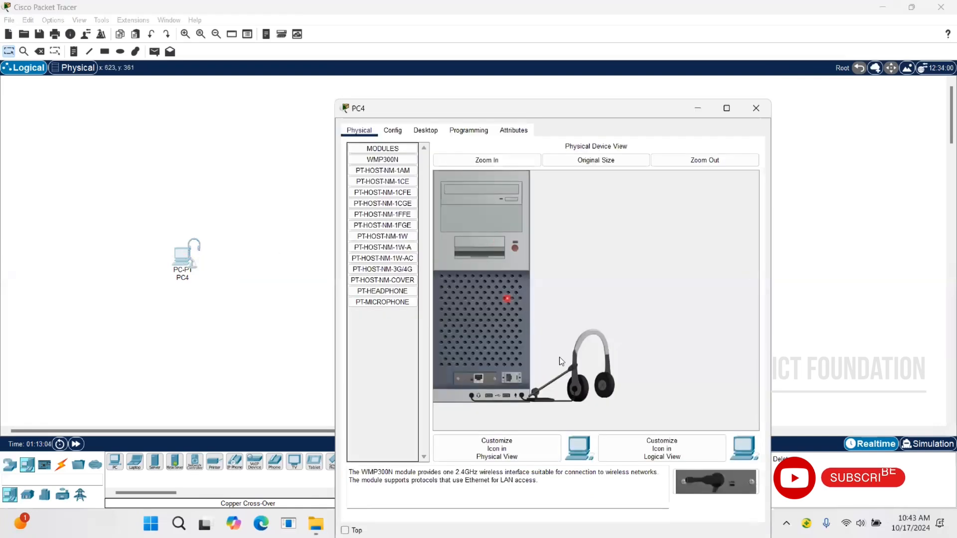
left_click_drag(581, 382, 384, 319)
left_click_drag(531, 394, 382, 320)
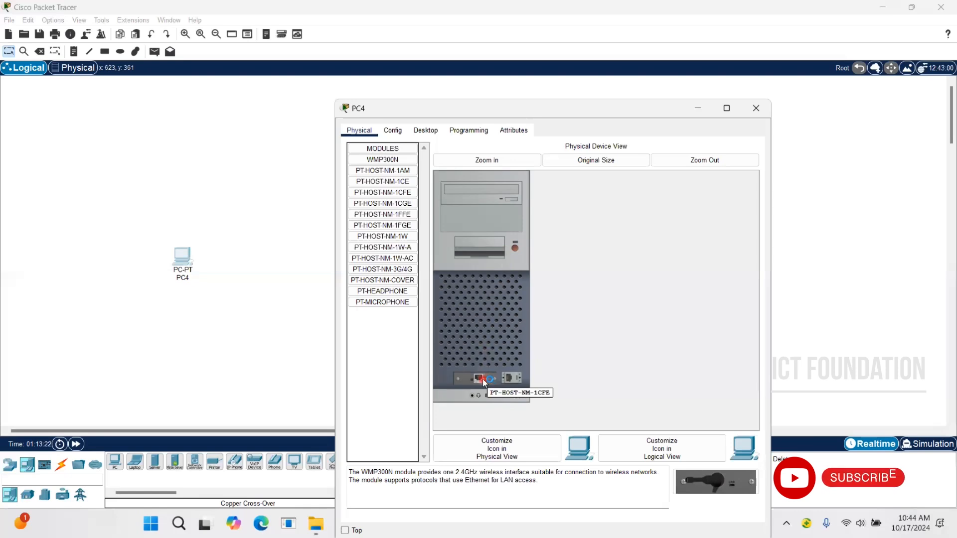
left_click_drag(482, 379, 391, 330)
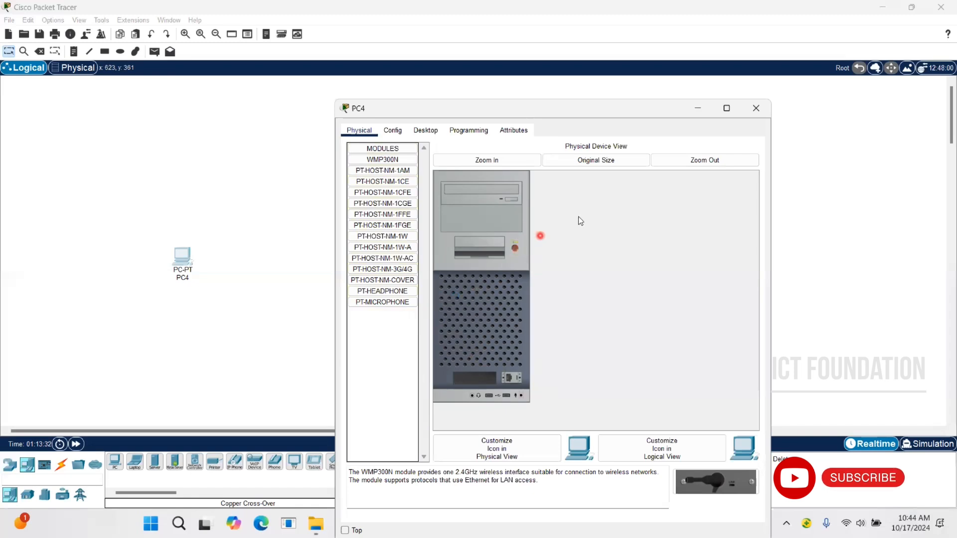
left_click(757, 109)
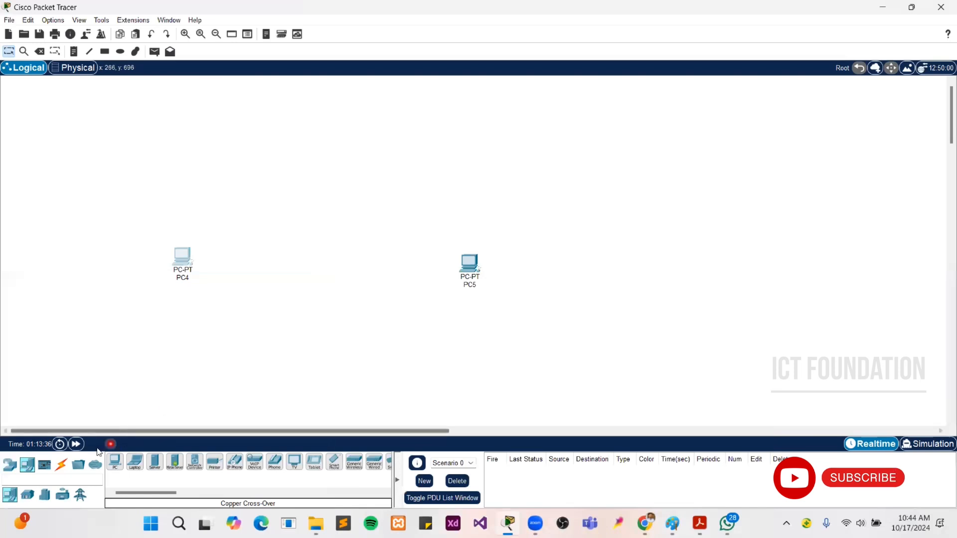
Try to connect PC4 to PC5's FastEthernet0 port with a Copper Straight-Through cable
left_click(61, 465)
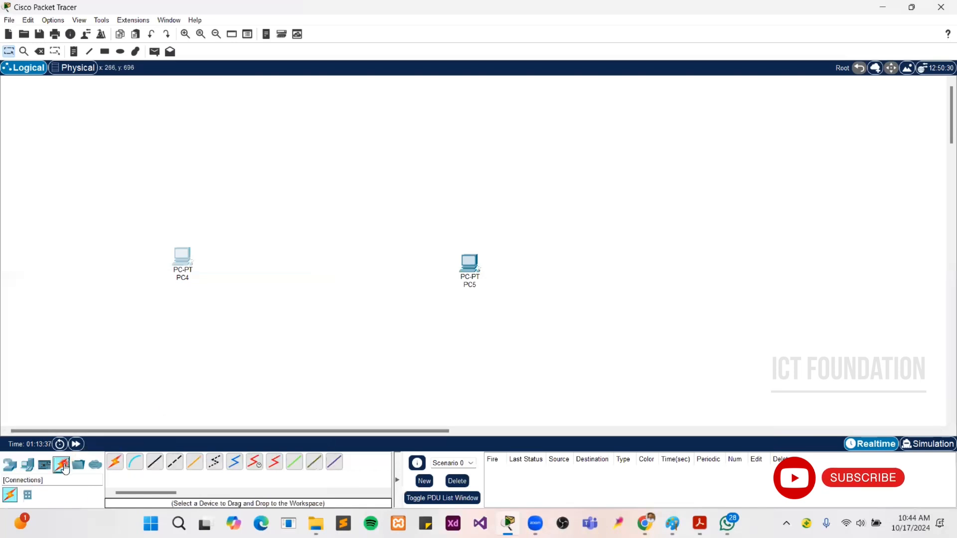
left_click(160, 462)
left_click(155, 462)
left_click(183, 258)
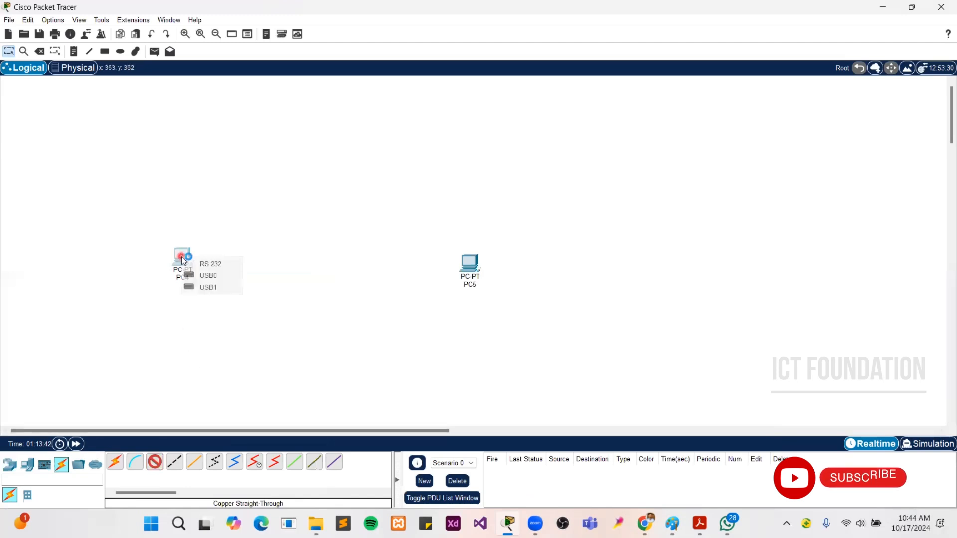
left_click(226, 301)
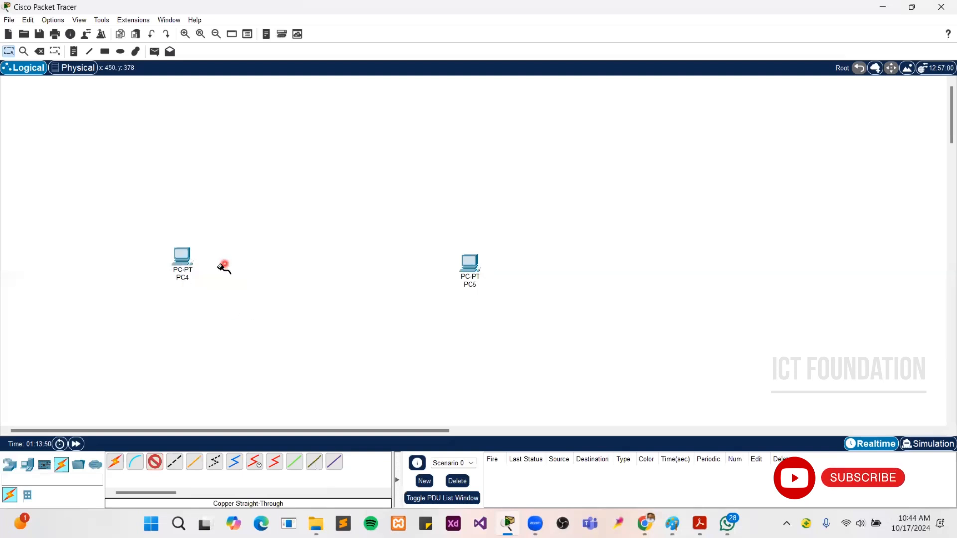
left_click(471, 265)
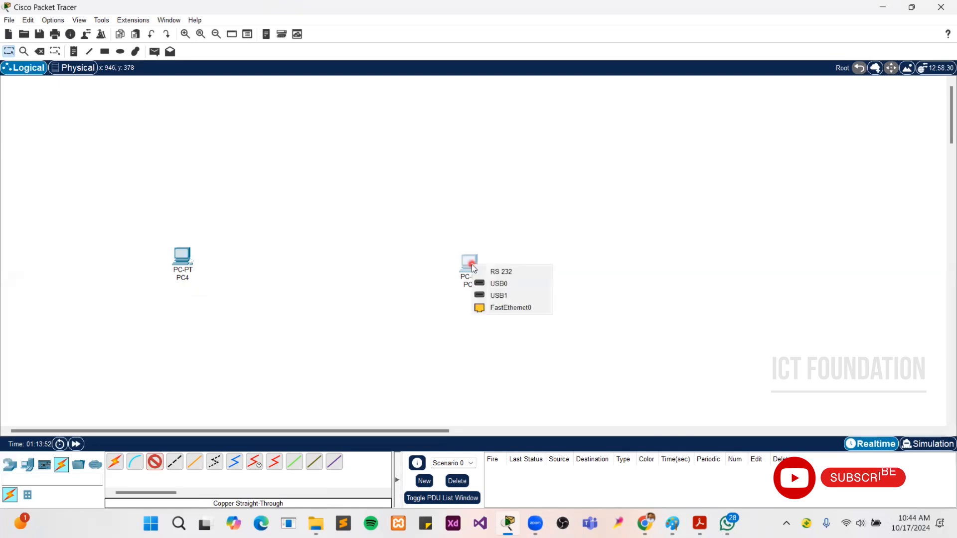
left_click(500, 308)
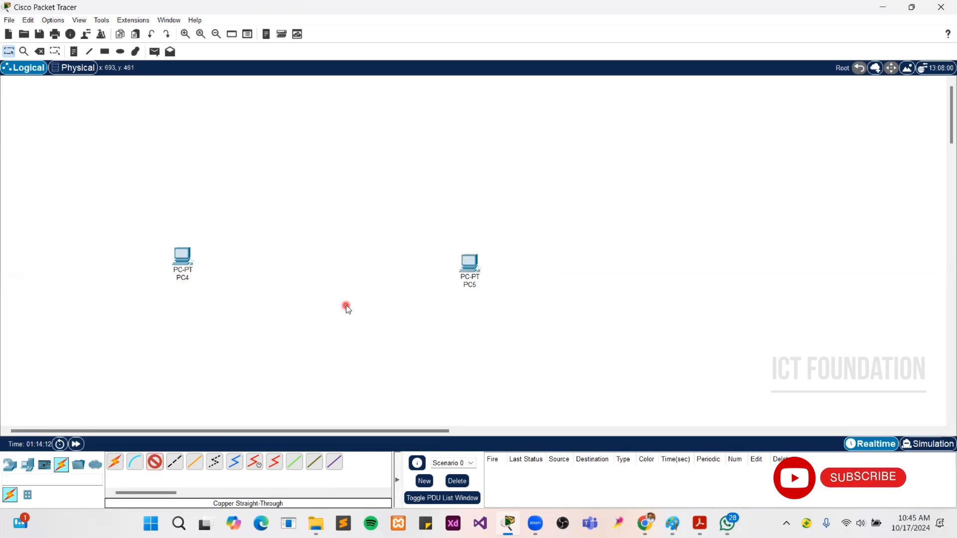
Delete PC4, which has no network module, and place a new PC in its spot
left_click(183, 263)
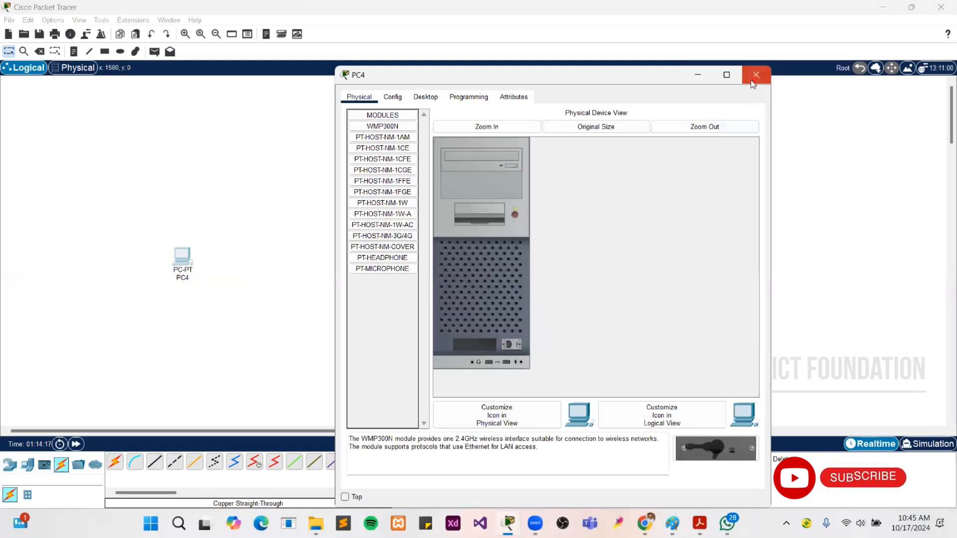
left_click(175, 340)
left_click(54, 51)
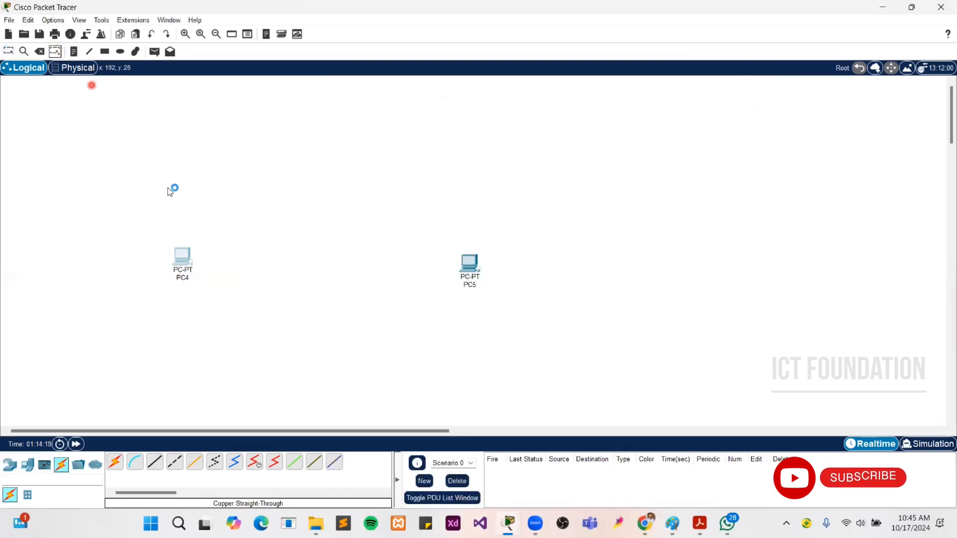
left_click(184, 260)
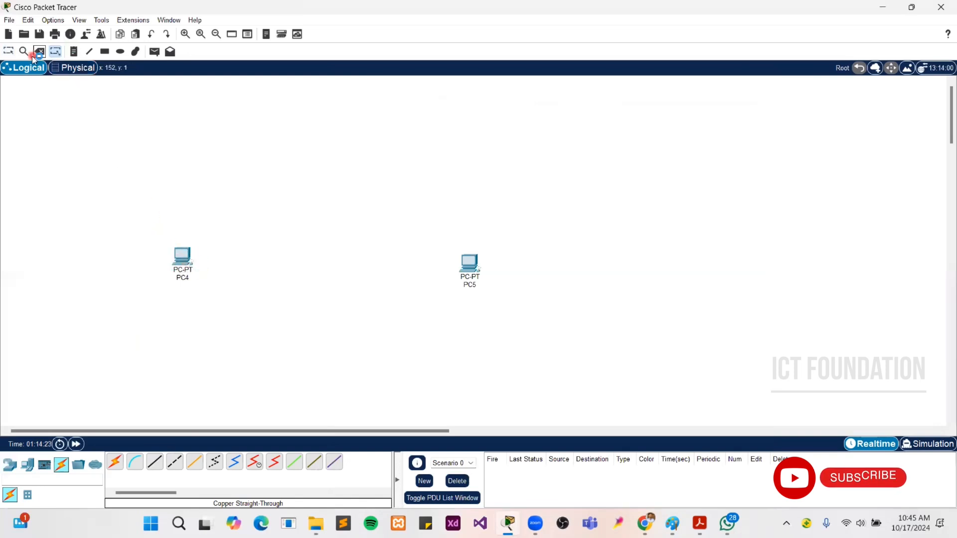
left_click(180, 260)
left_click(459, 275)
left_click(8, 51)
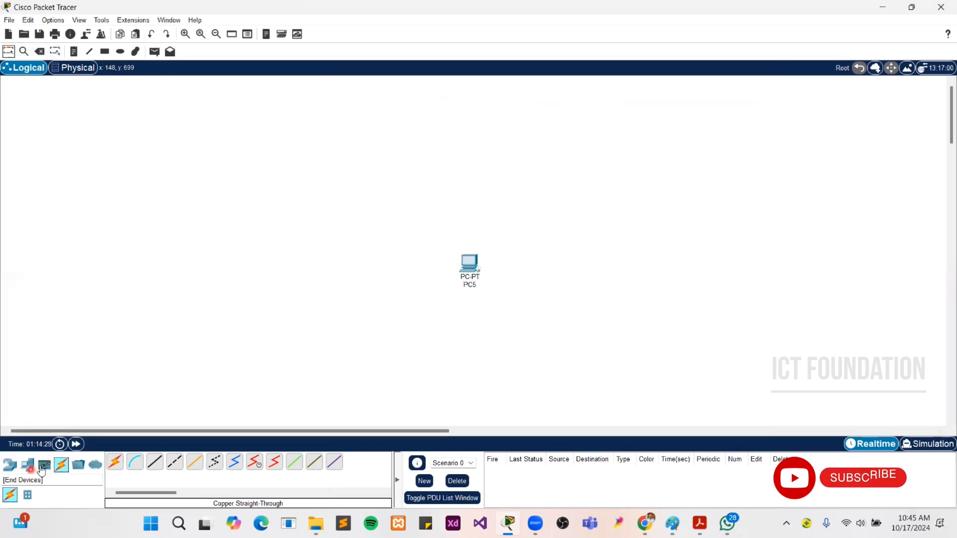
left_click(41, 470)
left_click_drag(114, 463, 147, 298)
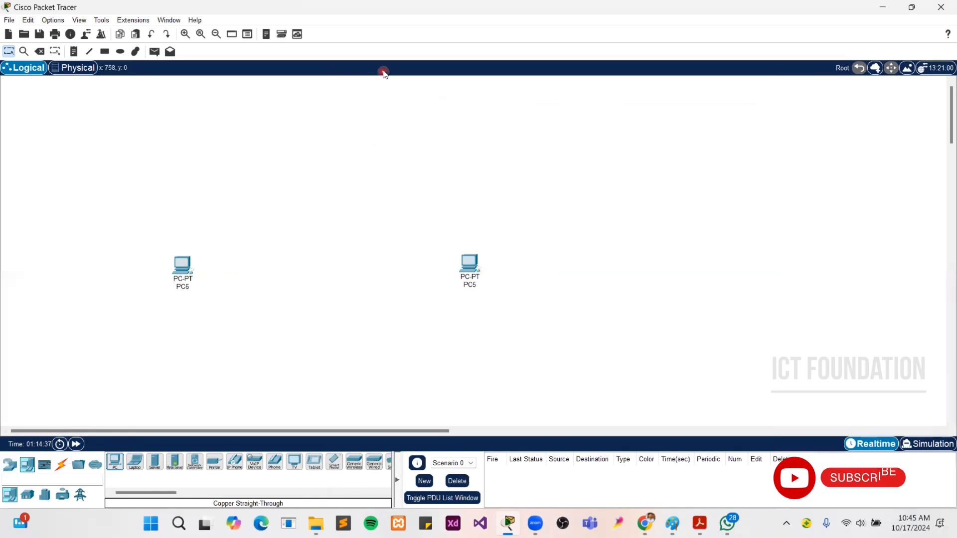
Connect the FastEthernet0 ports of PC6 and PC5 with a Copper Cross-Over cable
left_click(61, 465)
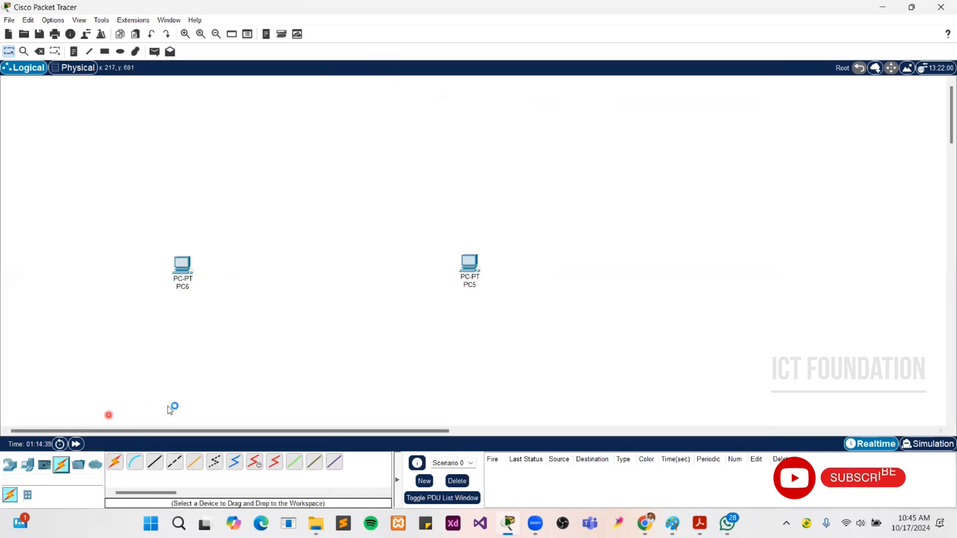
left_click(181, 467)
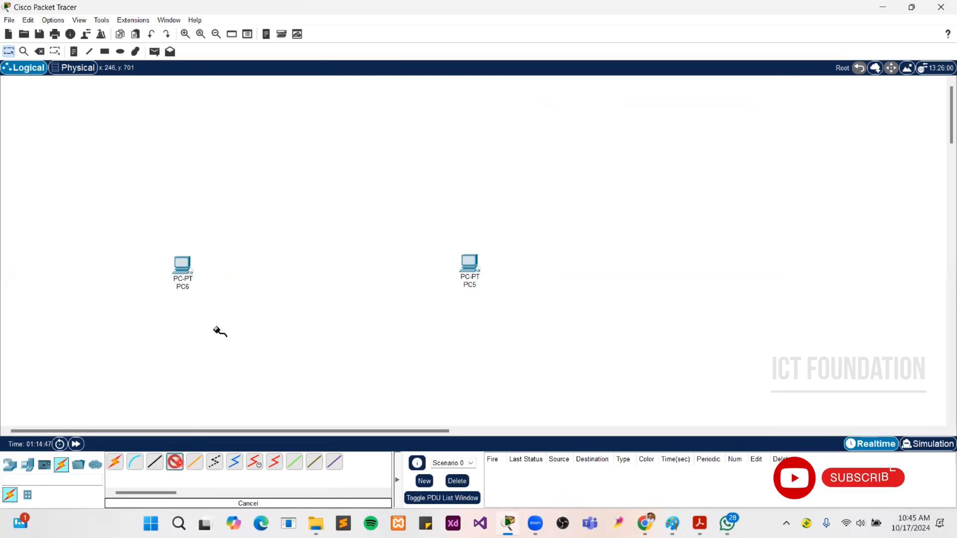
left_click(189, 268)
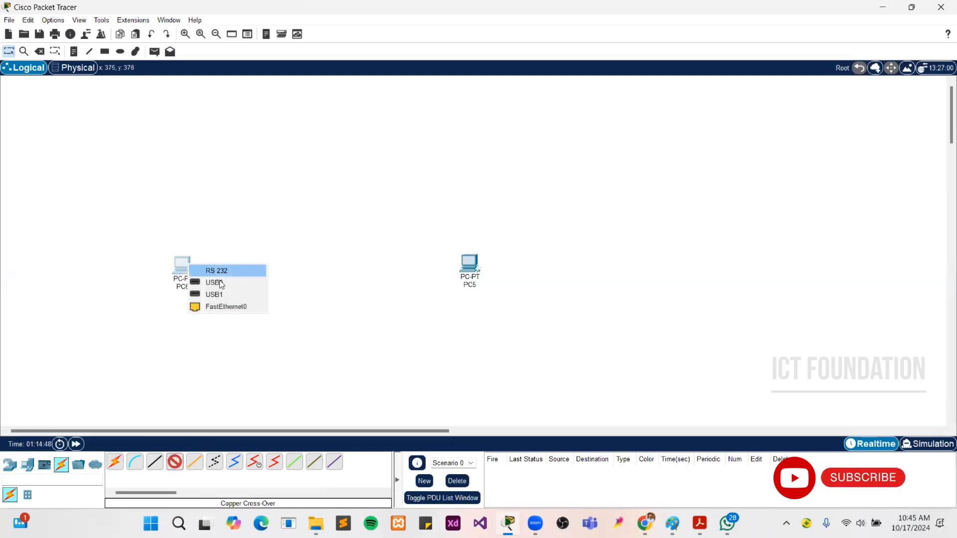
left_click(226, 307)
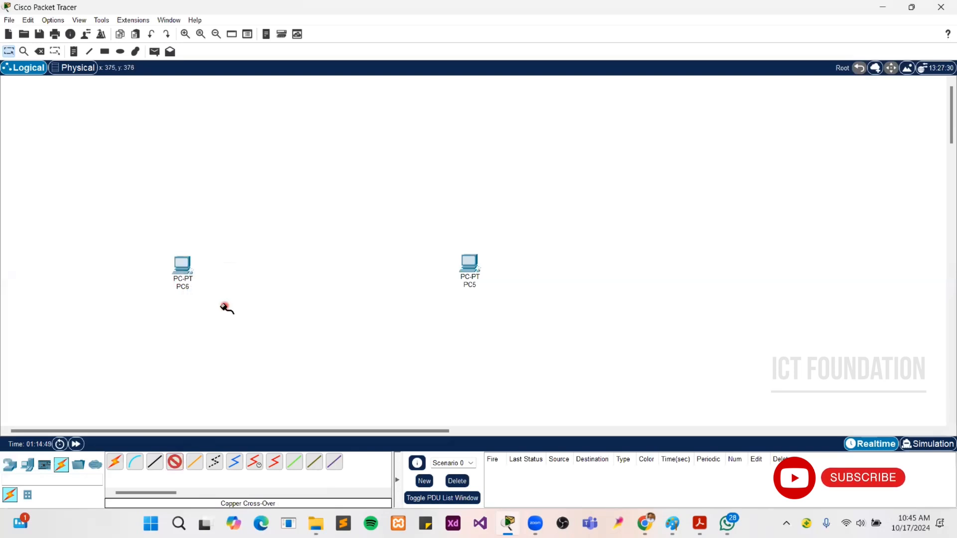
left_click(469, 263)
left_click(493, 305)
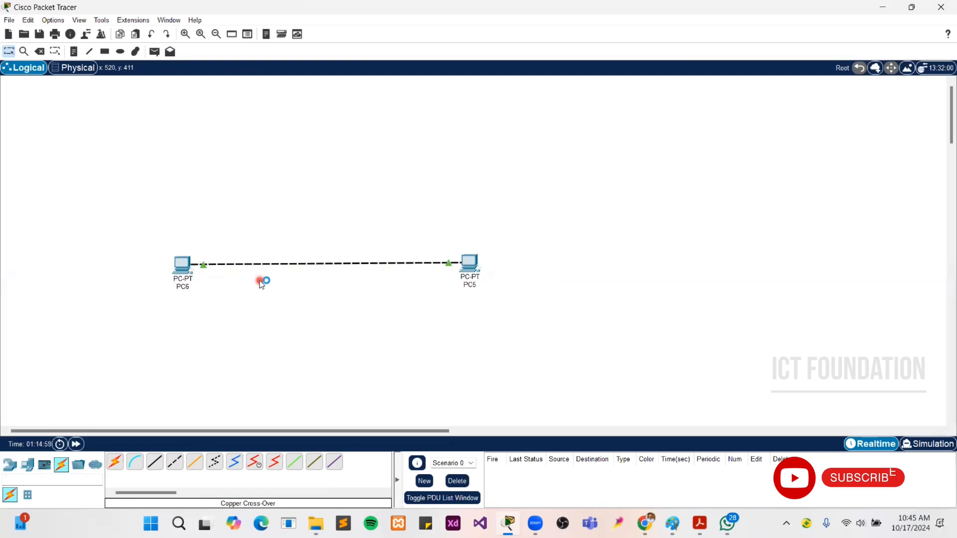
Assign PC6 the static IPv4 address 192.168.4.1 with the automatically filled subnet mask
left_click(188, 262)
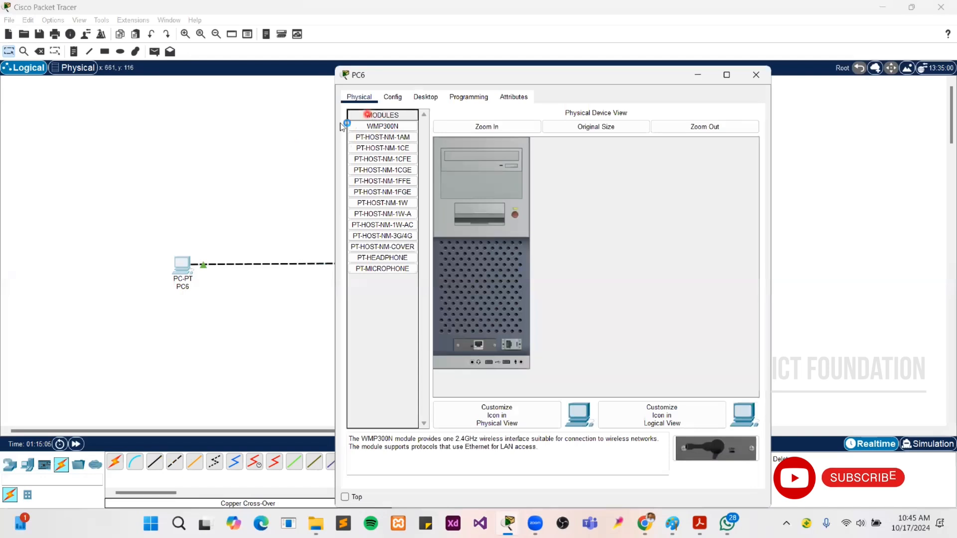
left_click(403, 100)
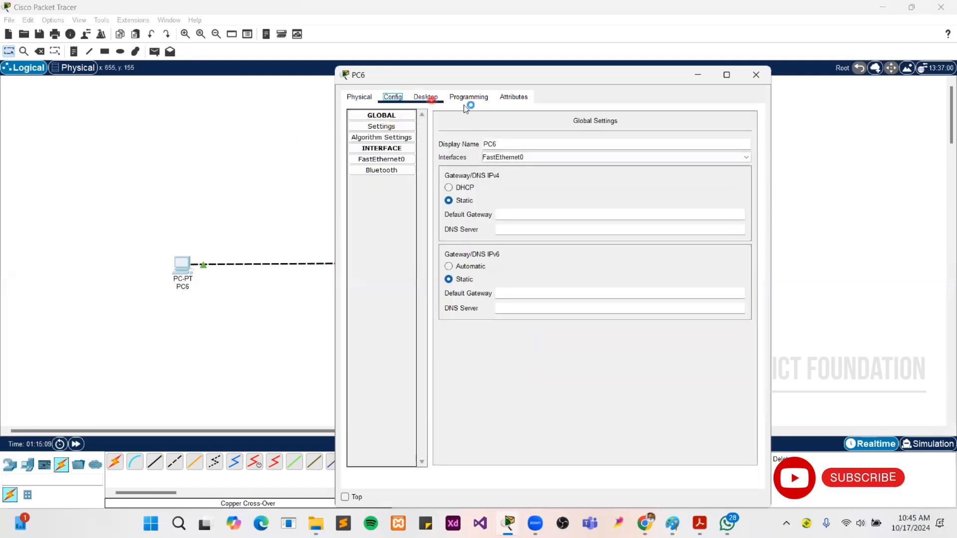
left_click(426, 97)
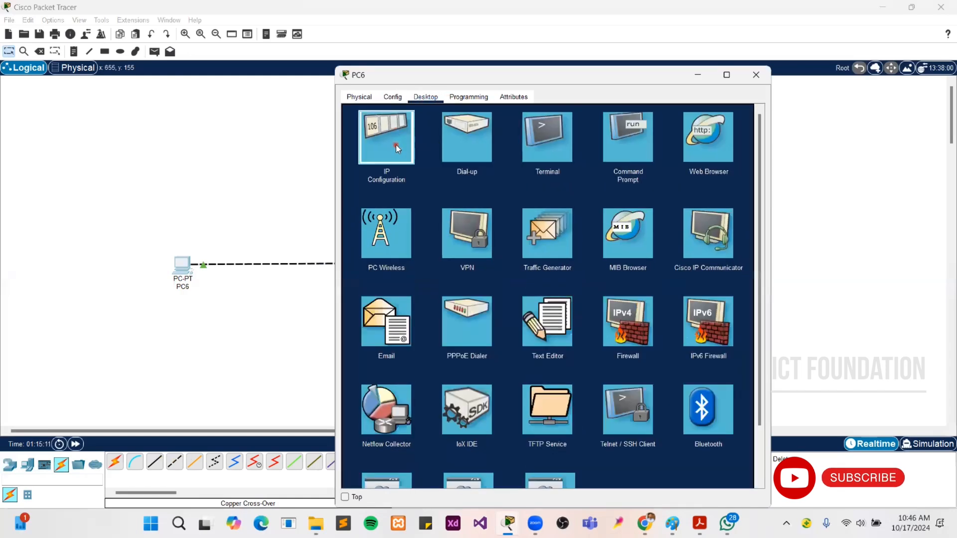
left_click(396, 143)
left_click(486, 173)
left_click(513, 173)
type("192.168.4.1")
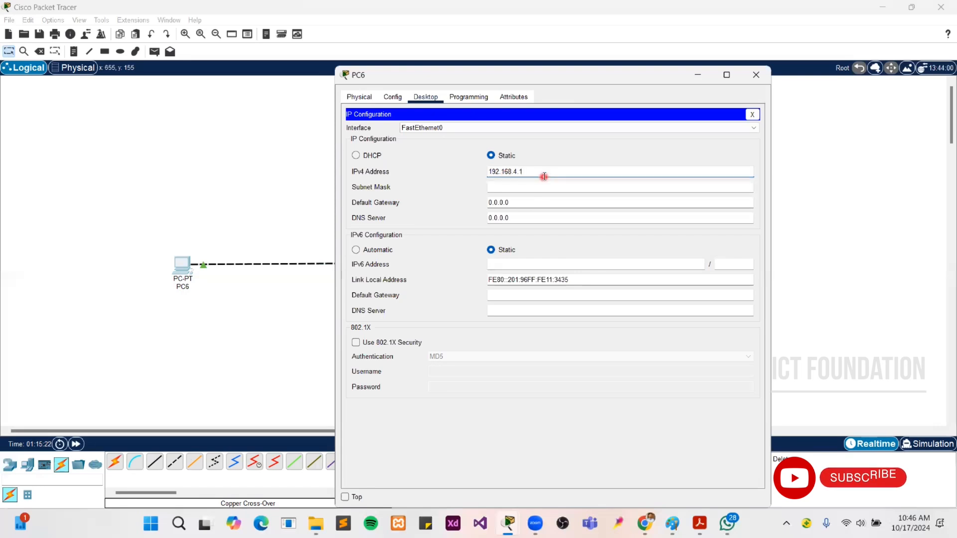
left_click_drag(543, 175, 412, 171)
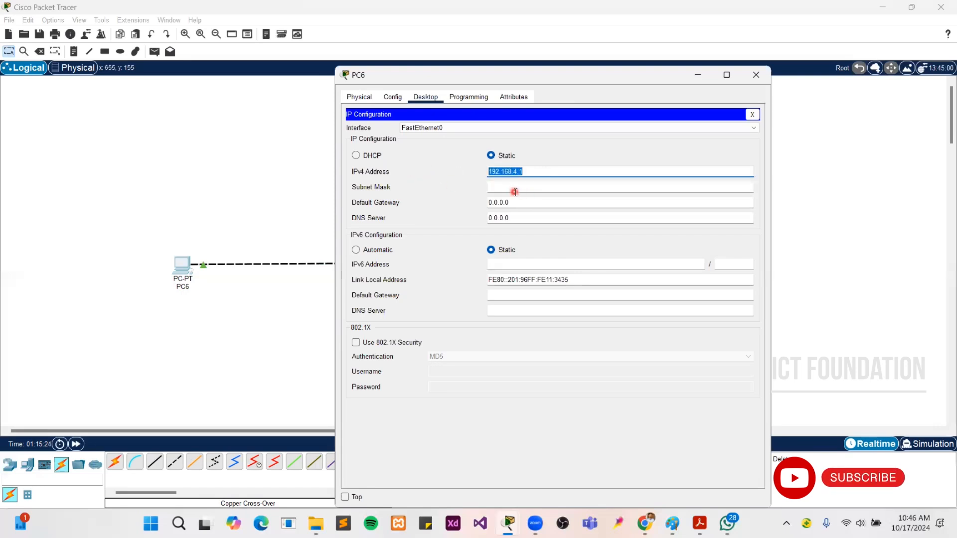
left_click(537, 188)
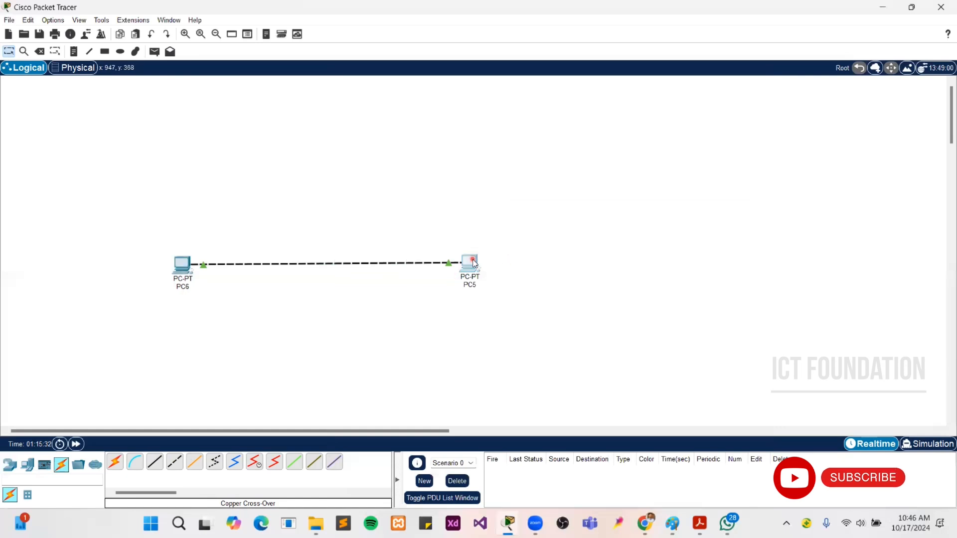
Assign PC5 the static IPv4 address 192.168.4.2 with subnet mask 255.255.255.0 and close its device window
left_click(473, 262)
left_click(406, 99)
left_click(437, 97)
left_click(404, 144)
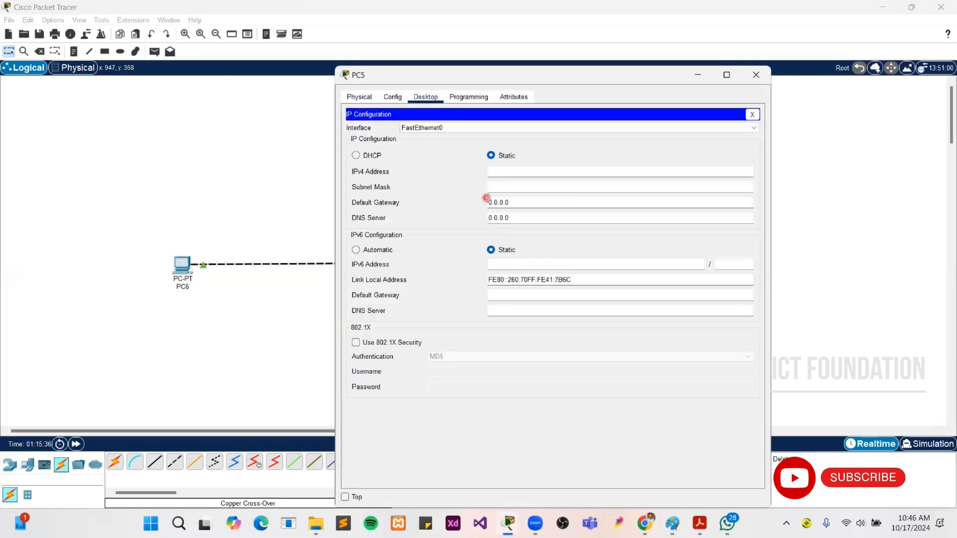
left_click(521, 170)
type(".1")
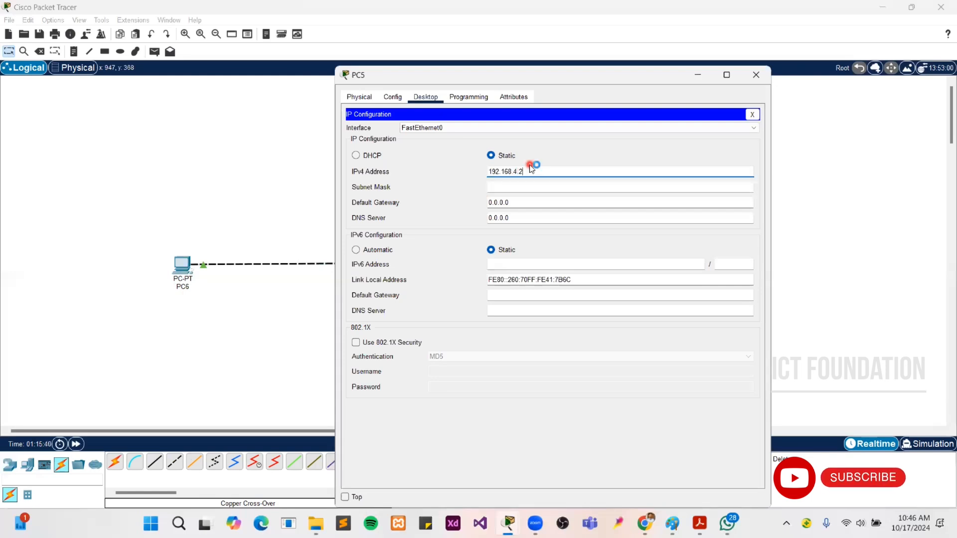
left_click(527, 186)
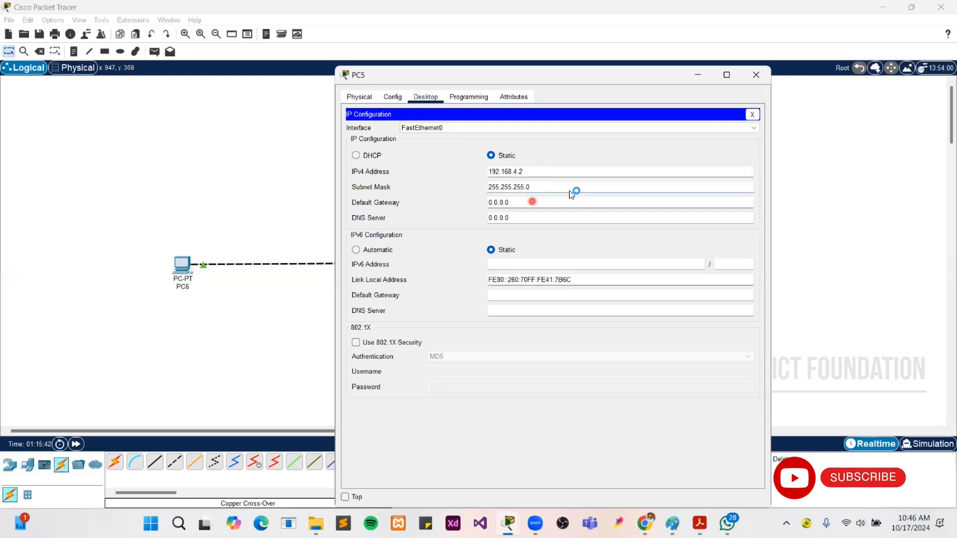
left_click(757, 75)
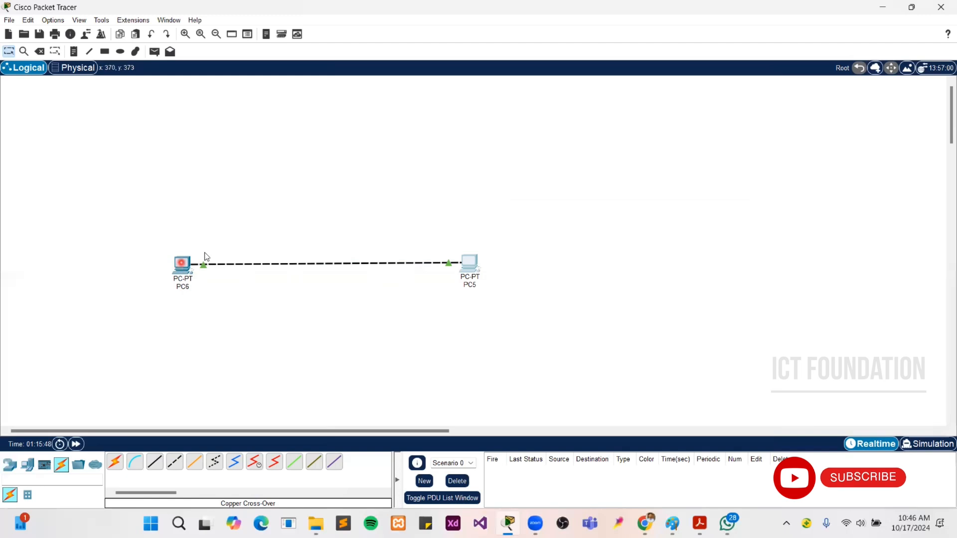
left_click(472, 274)
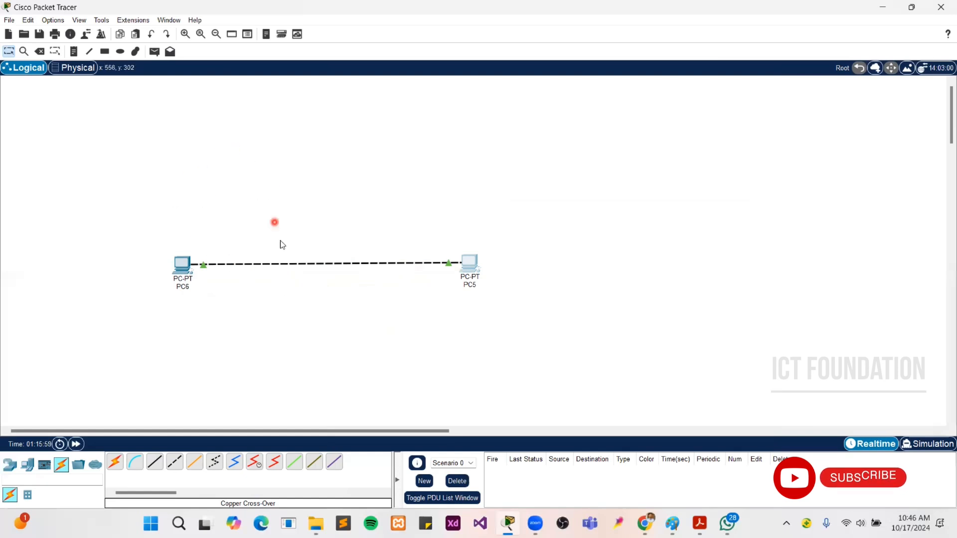
Examine the PCs and the Main Wiring Closet in the physical view of the Corporate Office, and return to the logical view
left_click(76, 69)
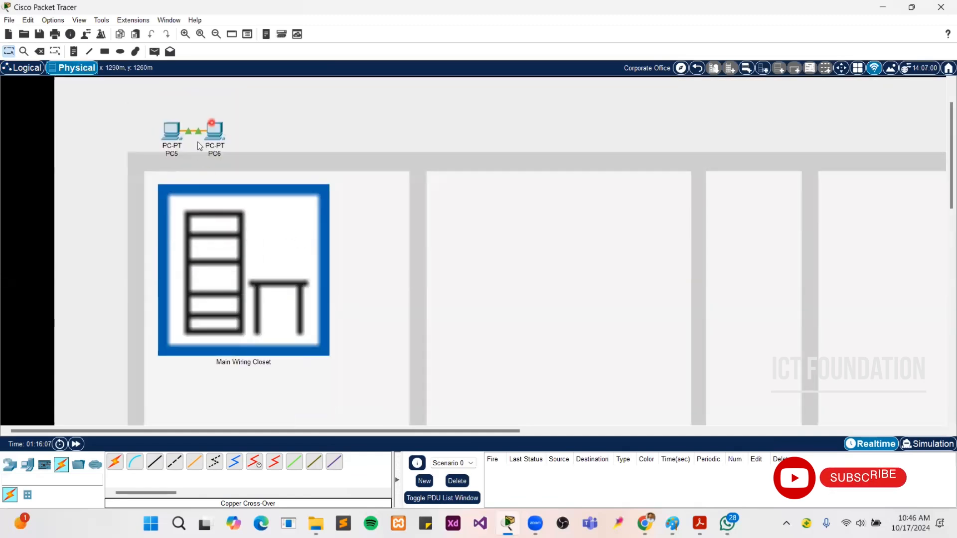
scroll(250, 205, "down", 1)
scroll(255, 200, "up", 1)
scroll(254, 200, "down", 1)
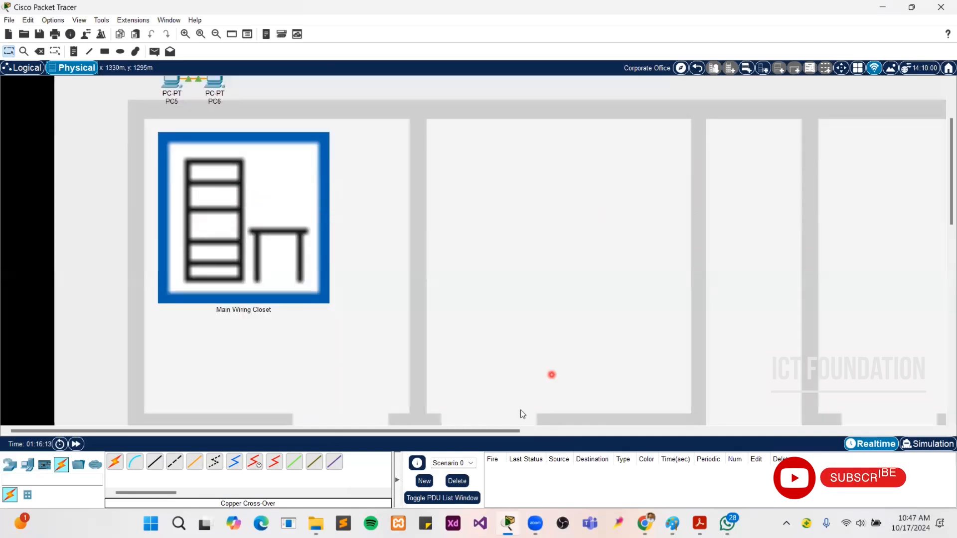
left_click_drag(494, 431, 412, 440)
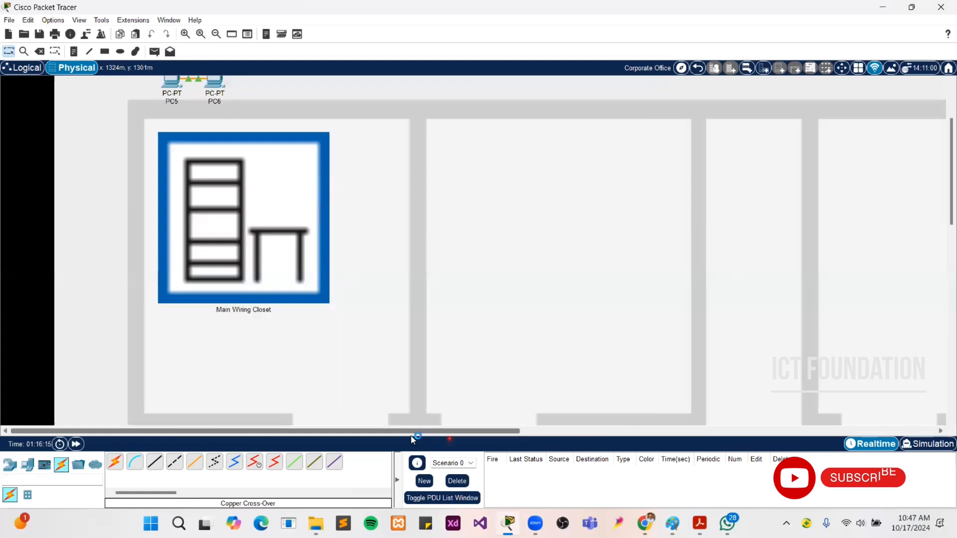
left_click(236, 202)
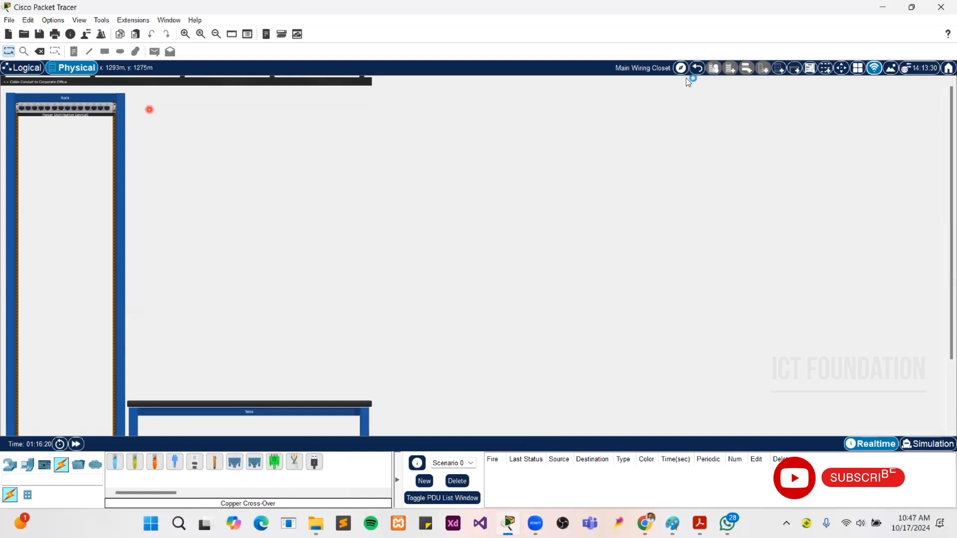
left_click(697, 68)
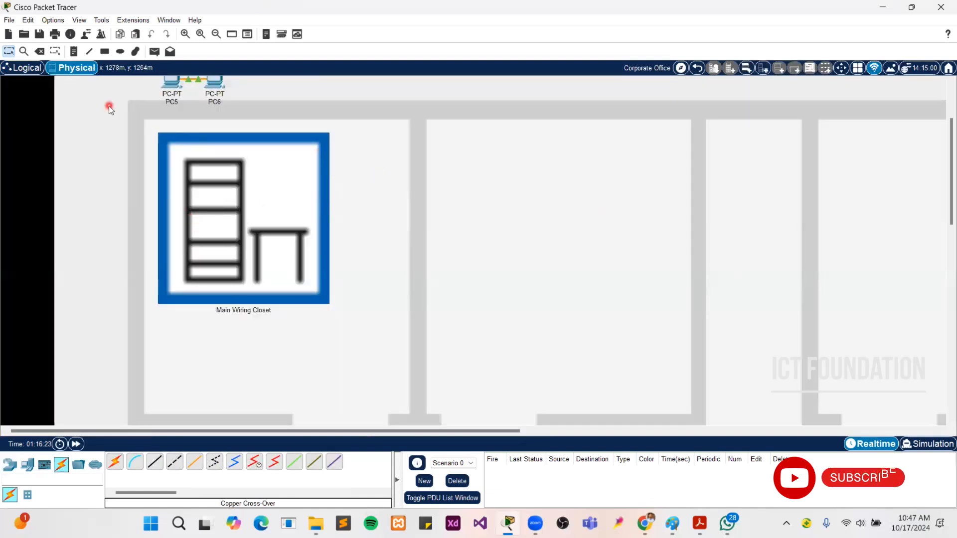
left_click(27, 68)
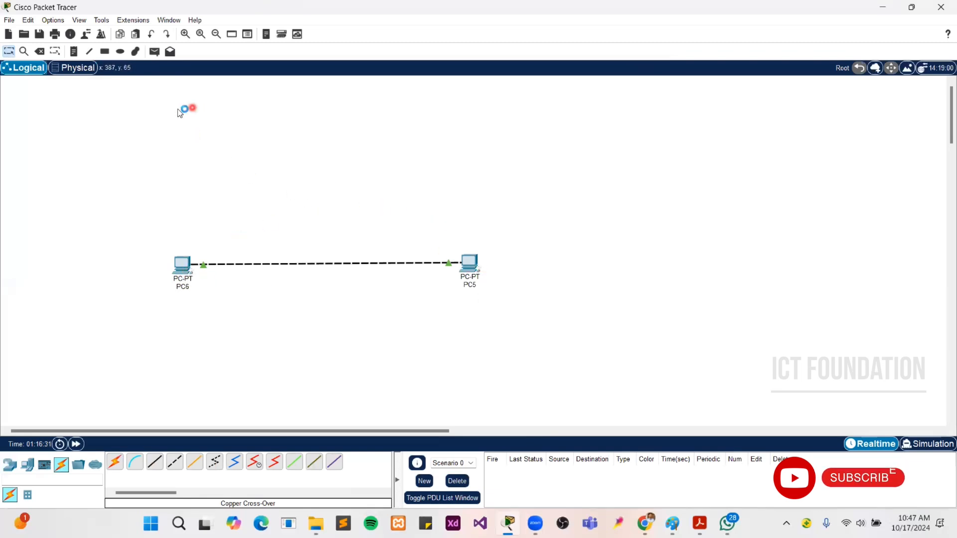
Send a simple PDU from PC6 to PC5 to test the connection
left_click(158, 54)
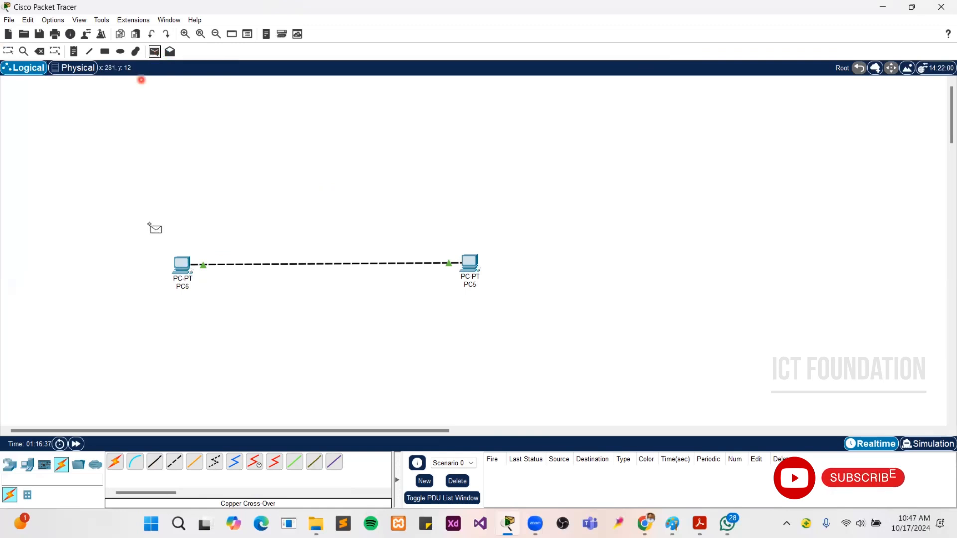
left_click(183, 265)
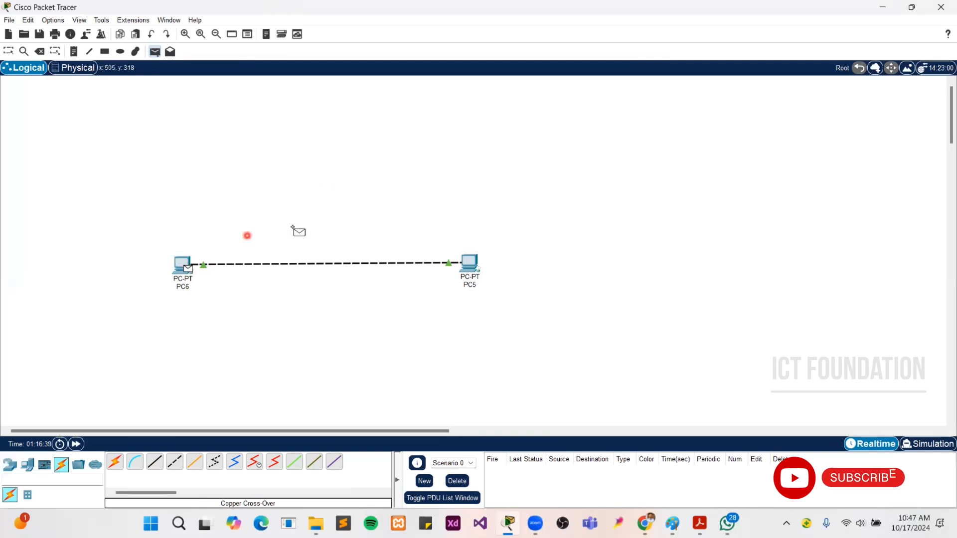
left_click(474, 267)
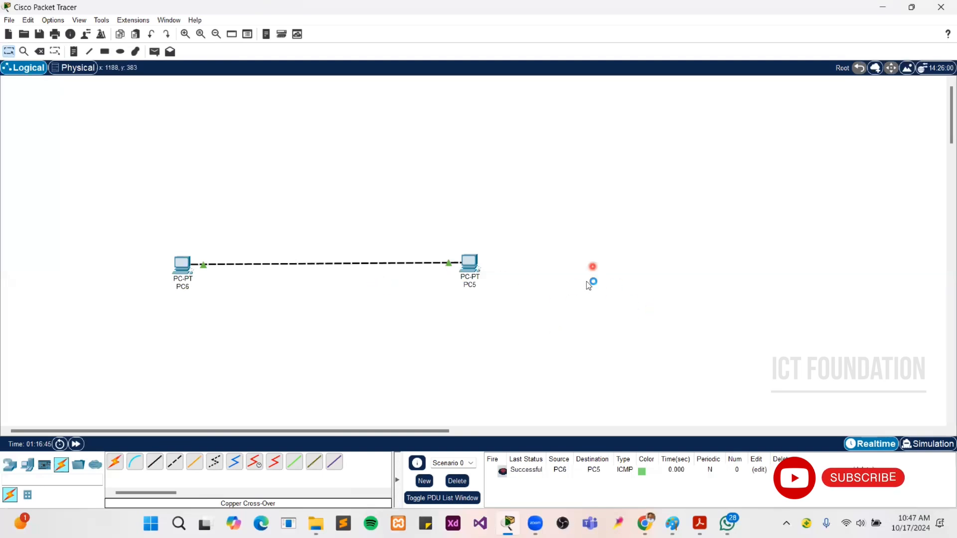
Switch to Simulation mode, play the packet exchange between PC6 and PC5, and stop the playback
left_click(926, 444)
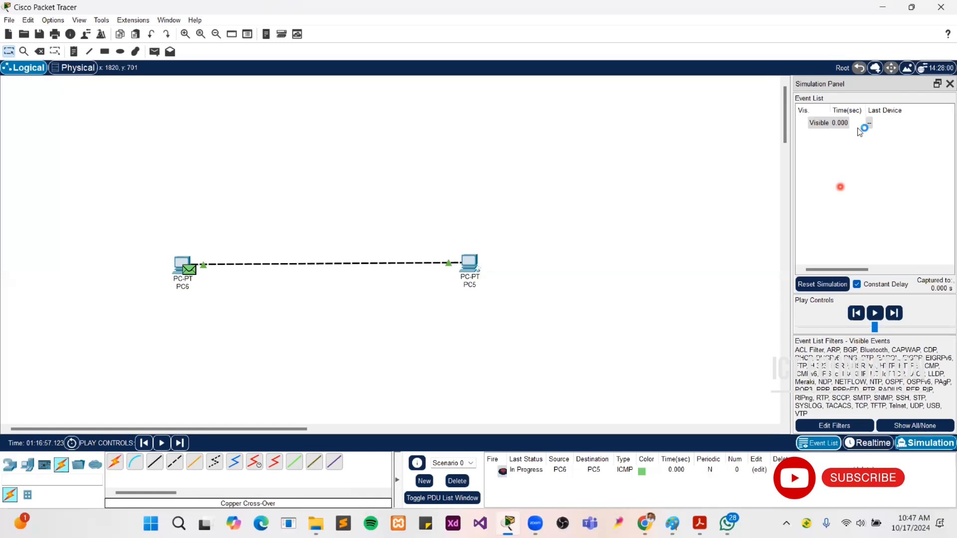
left_click(875, 313)
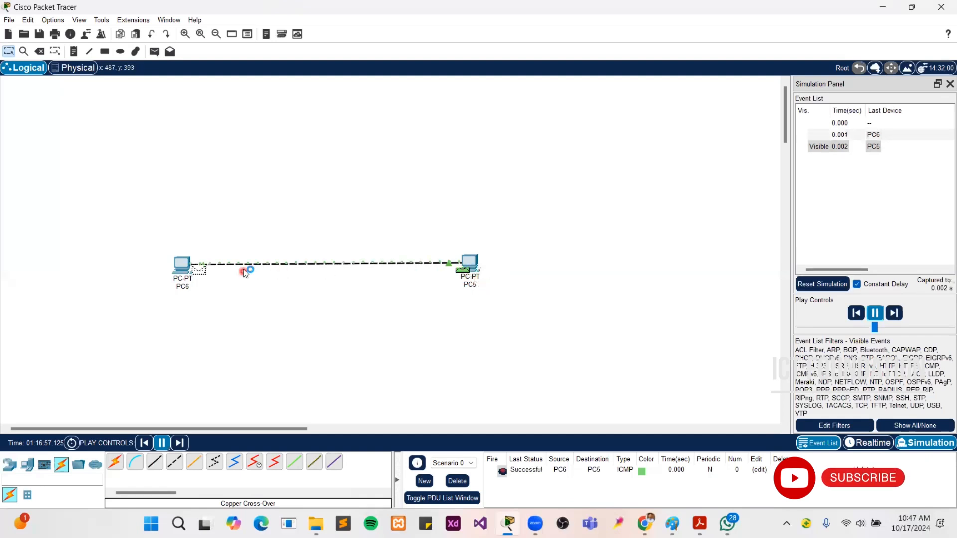
left_click(877, 315)
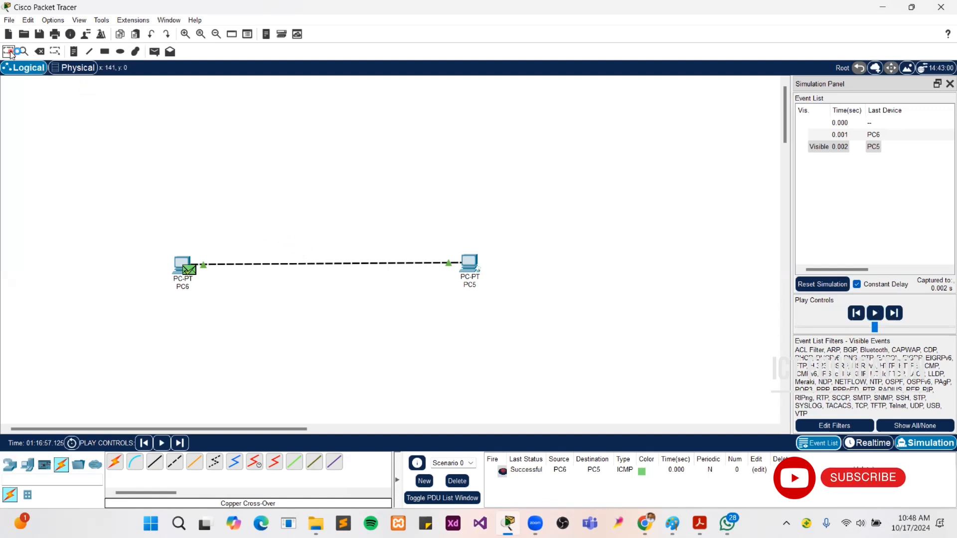
Delete both PCs and their connecting cable to empty the workspace
left_click_drag(92, 138, 635, 392)
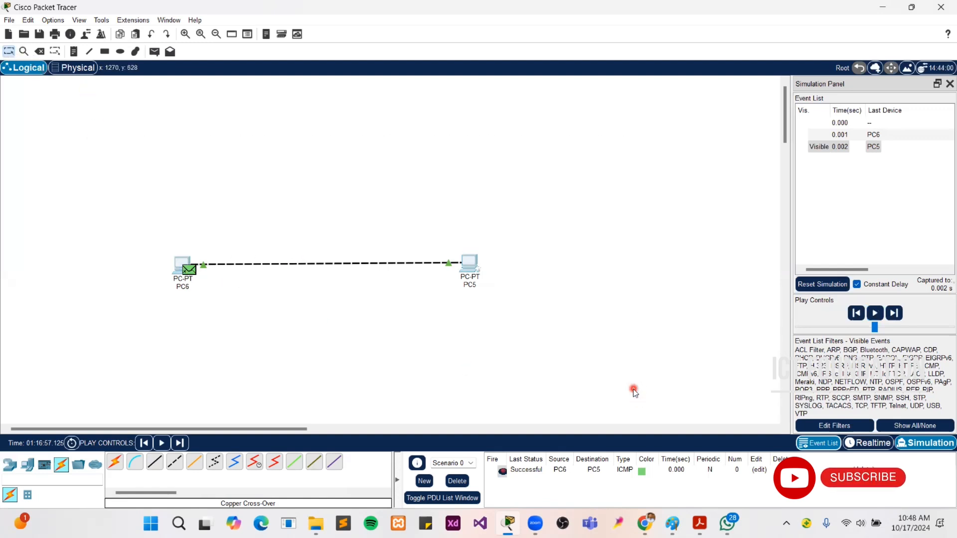
key("Delete")
left_click(497, 276)
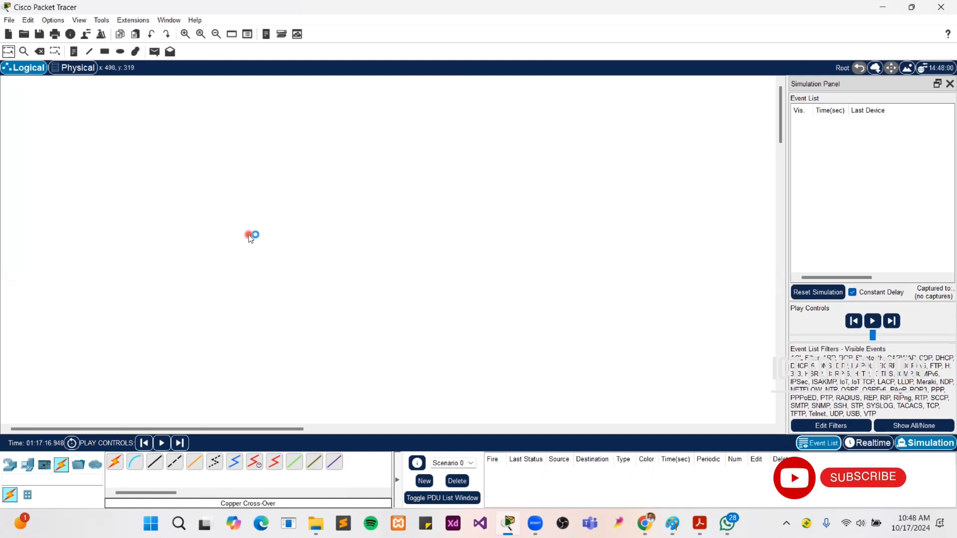
Place a 2960-24TT switch in the empty logical workspace
left_click(23, 475)
left_click(27, 495)
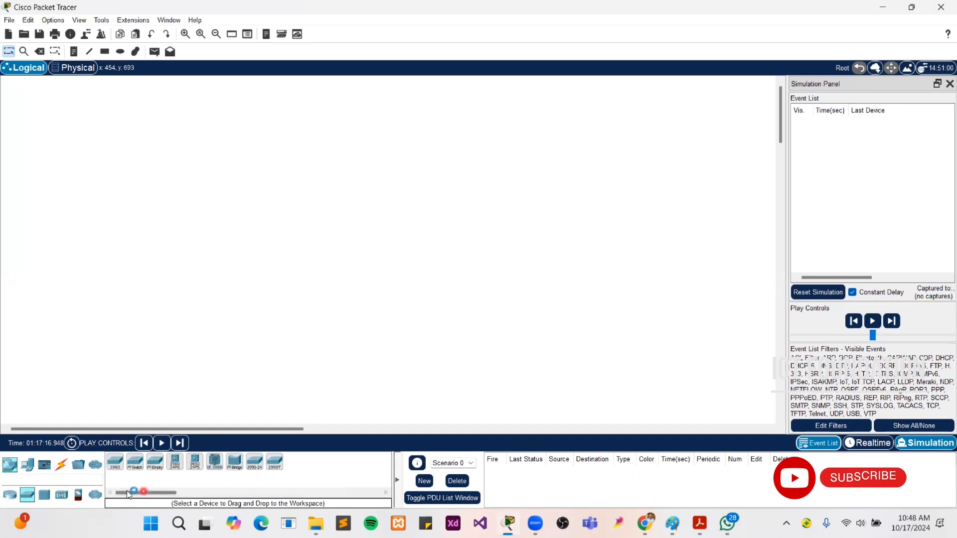
left_click(115, 463)
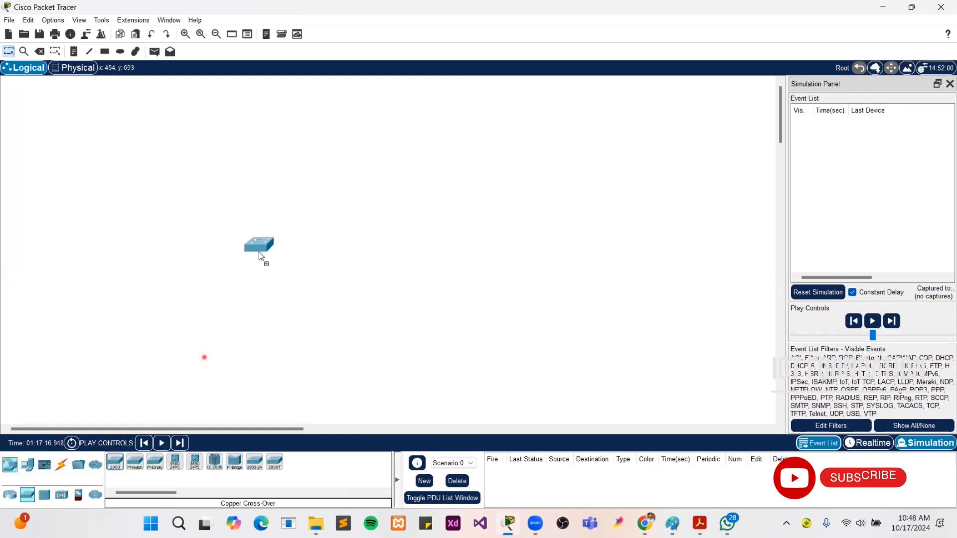
left_click(250, 208)
Try to view the configuration settings and interfaces of the new switch, and close its device window
left_click(247, 208)
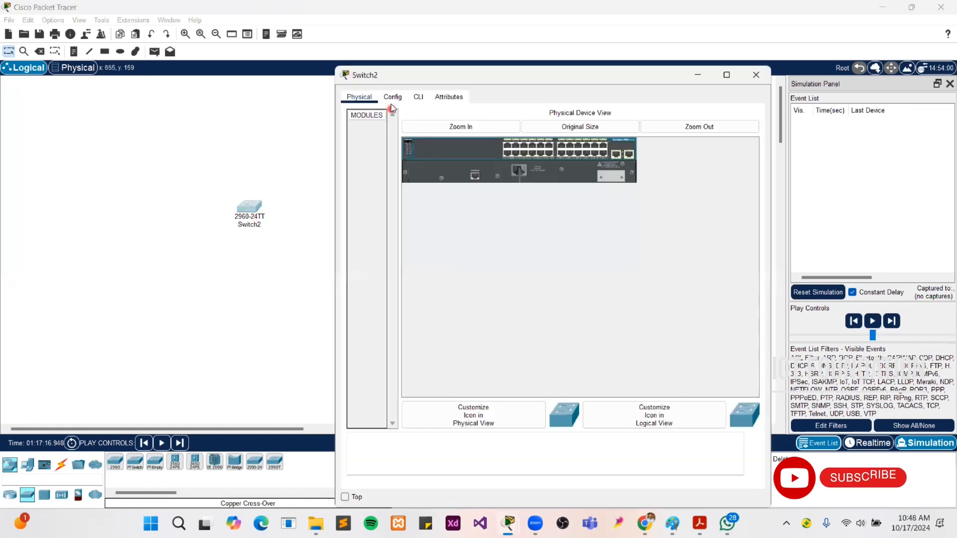
left_click(393, 99)
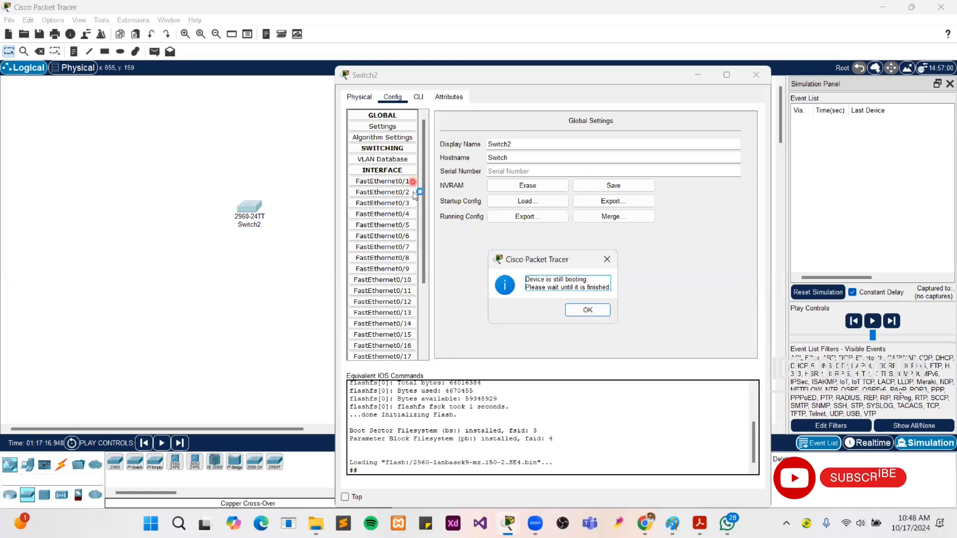
left_click(424, 229)
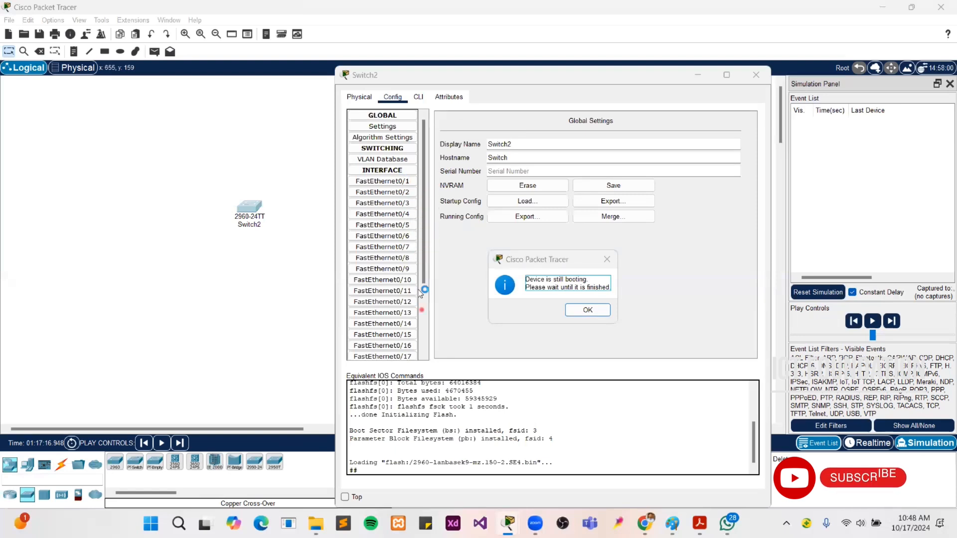
left_click(606, 259)
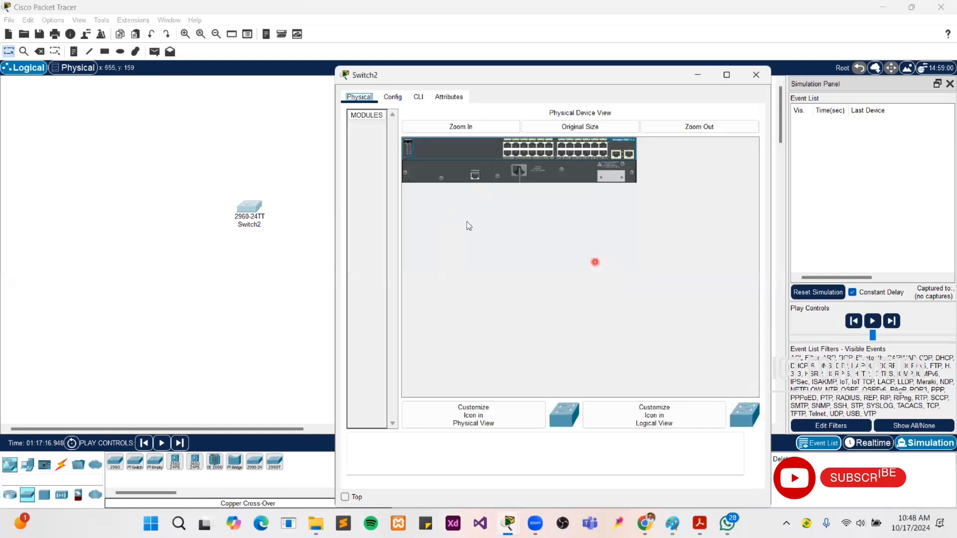
left_click(389, 100)
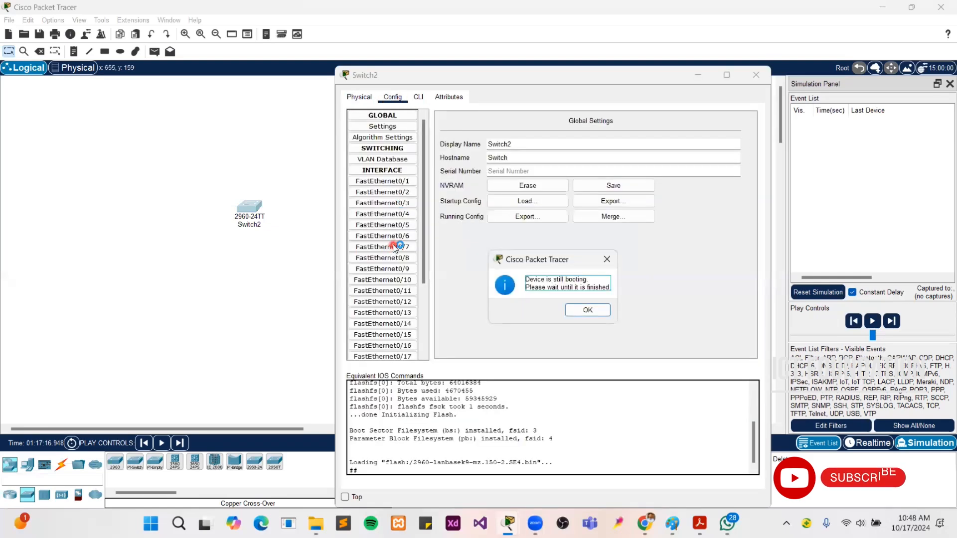
left_click(607, 259)
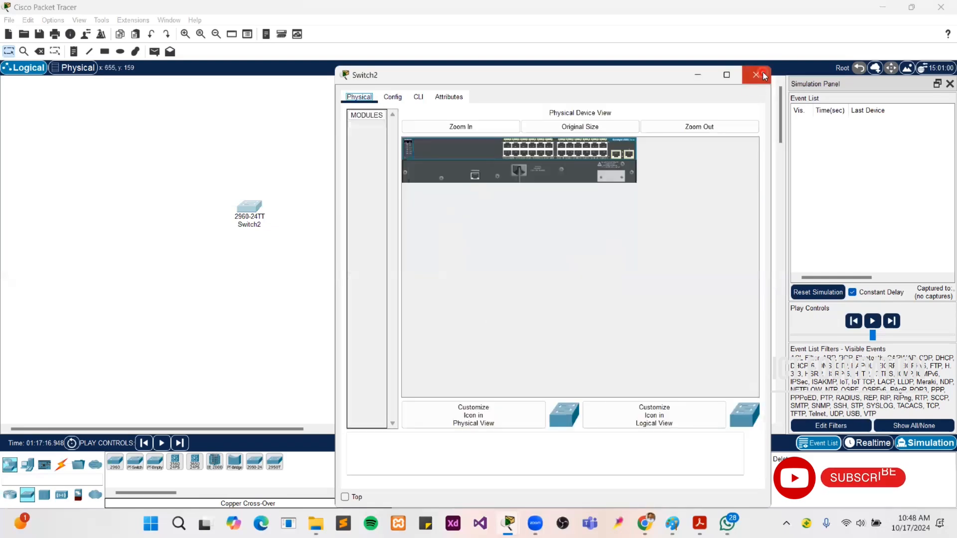
left_click(757, 75)
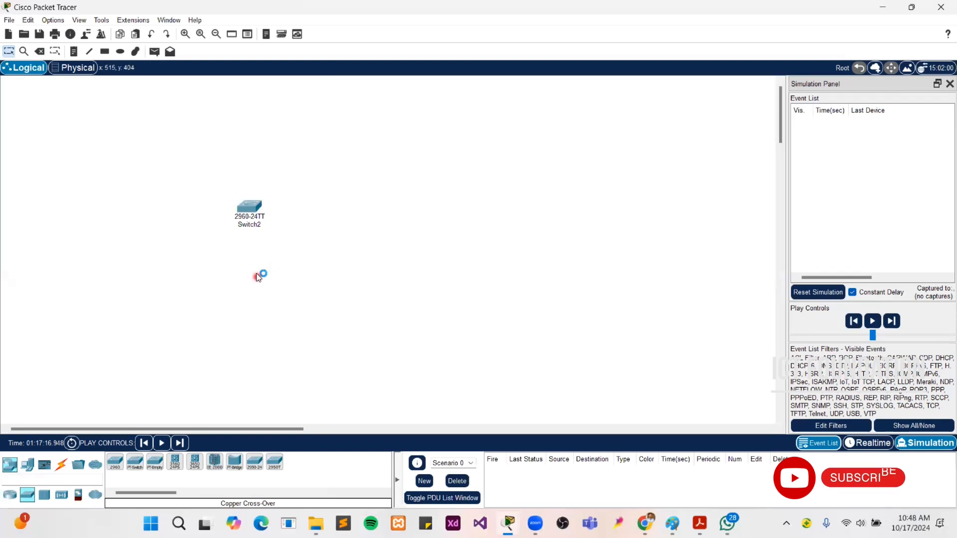
Try to open the switch's configuration settings again, dismiss the notice, and close its device window
left_click(257, 207)
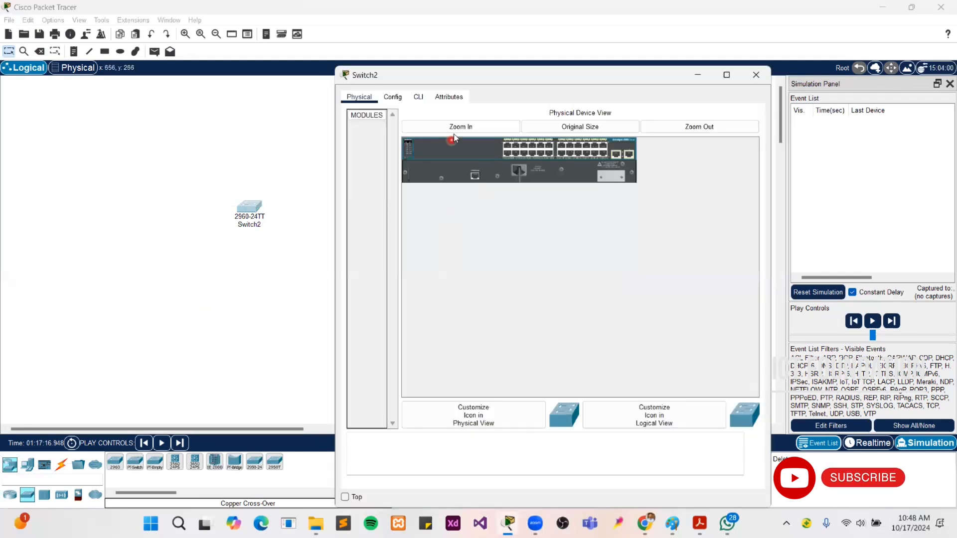
left_click(400, 101)
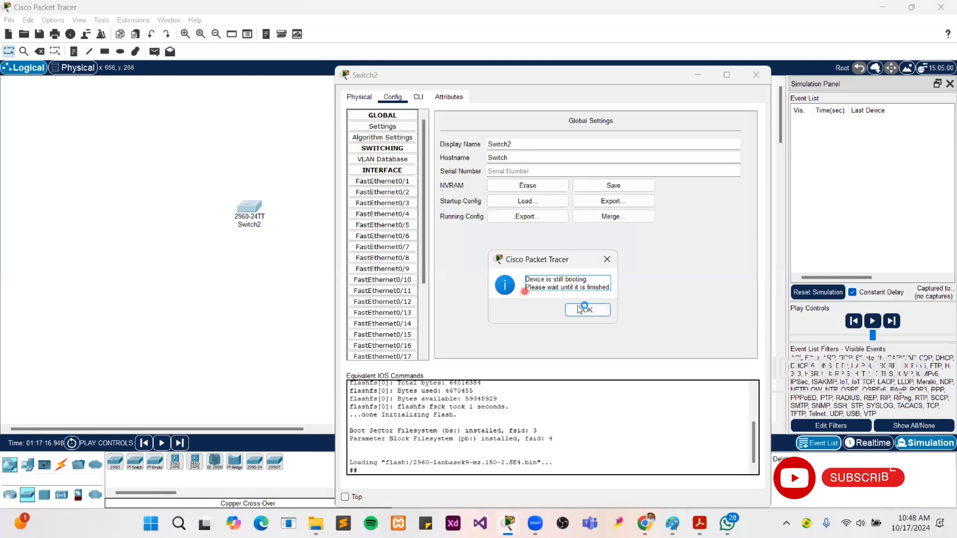
left_click(607, 260)
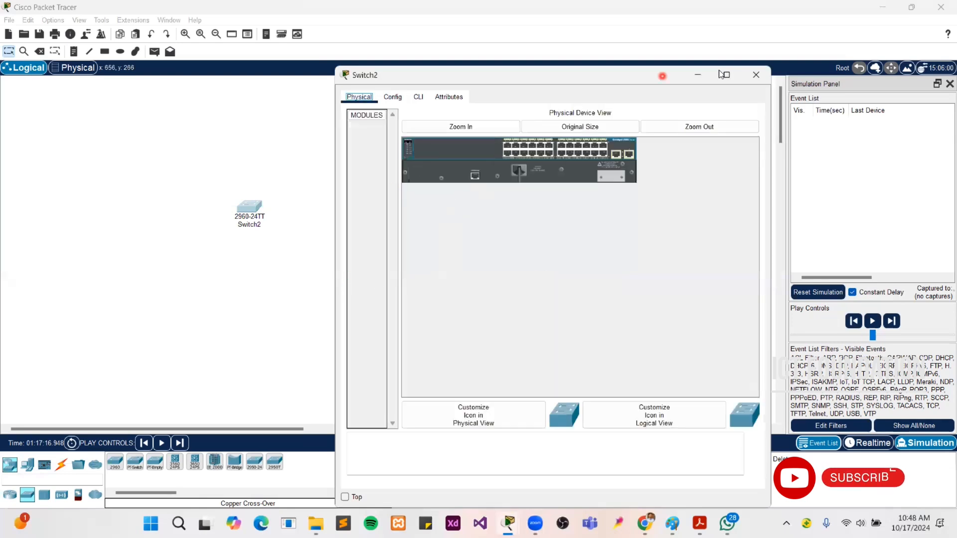
left_click(756, 75)
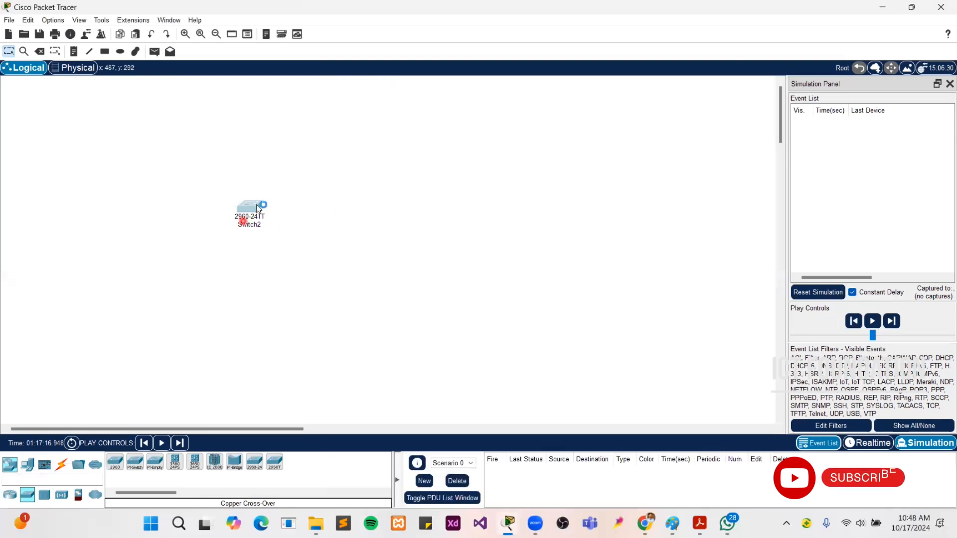
View the ports the switch offers for a copper straight-through cable without making a connection
left_click(59, 471)
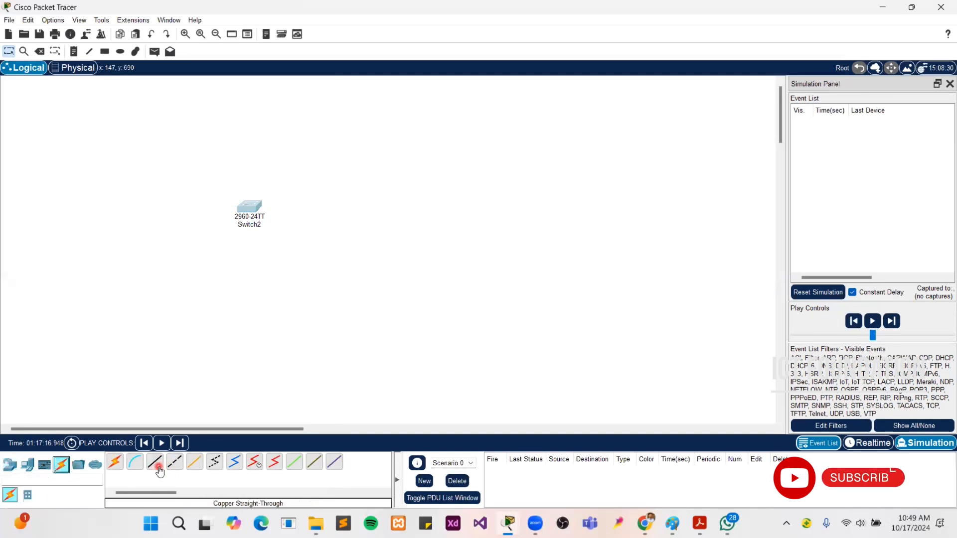
left_click(158, 469)
left_click(256, 209)
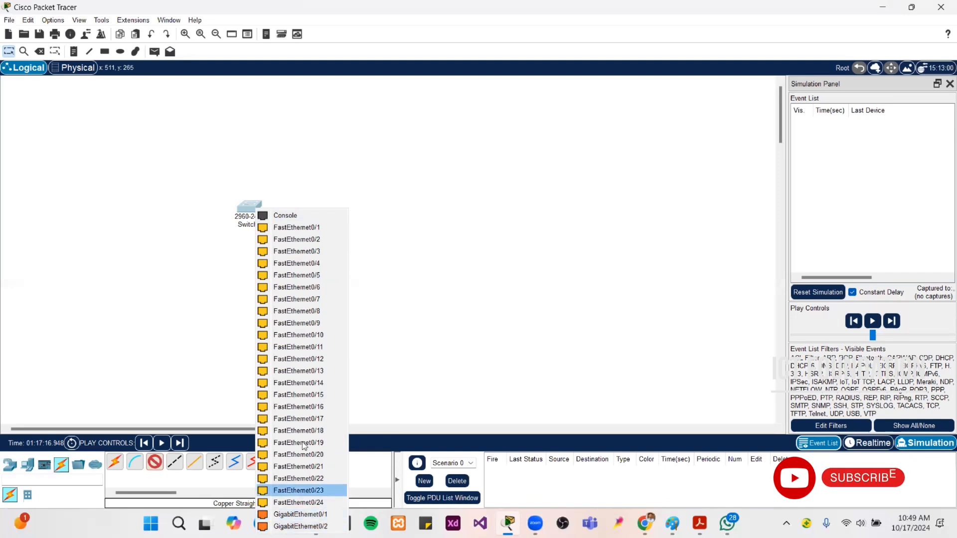
left_click(303, 169)
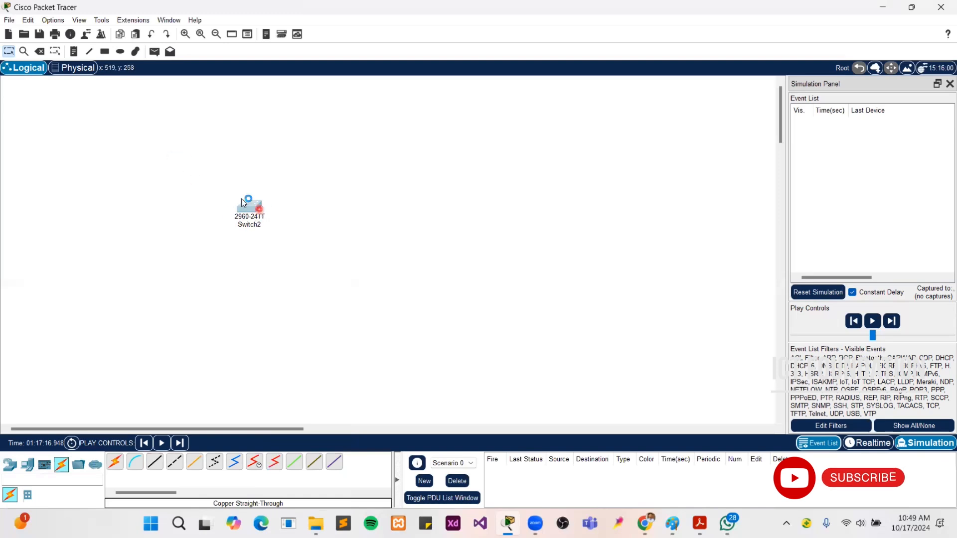
Reposition the existing switch slightly and place a second 2960-24TT switch to the right of it in the workspace
left_click_drag(259, 209, 225, 187)
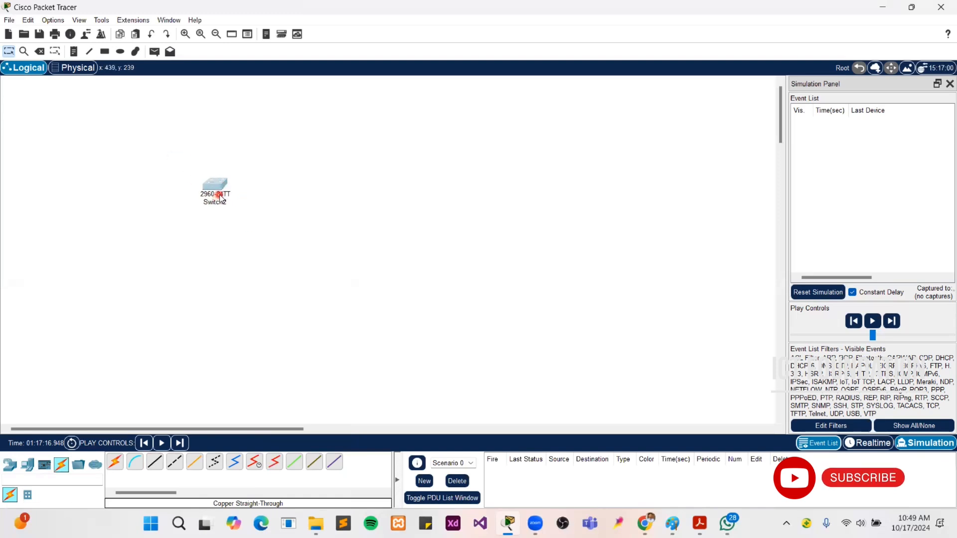
mouse_move(220, 197)
left_click_drag(216, 186, 221, 200)
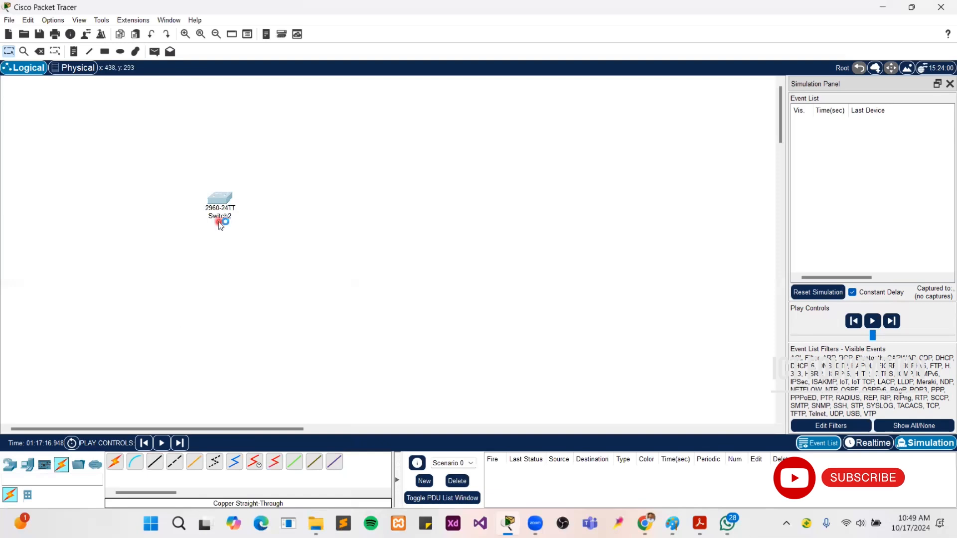
left_click_drag(220, 209, 249, 201)
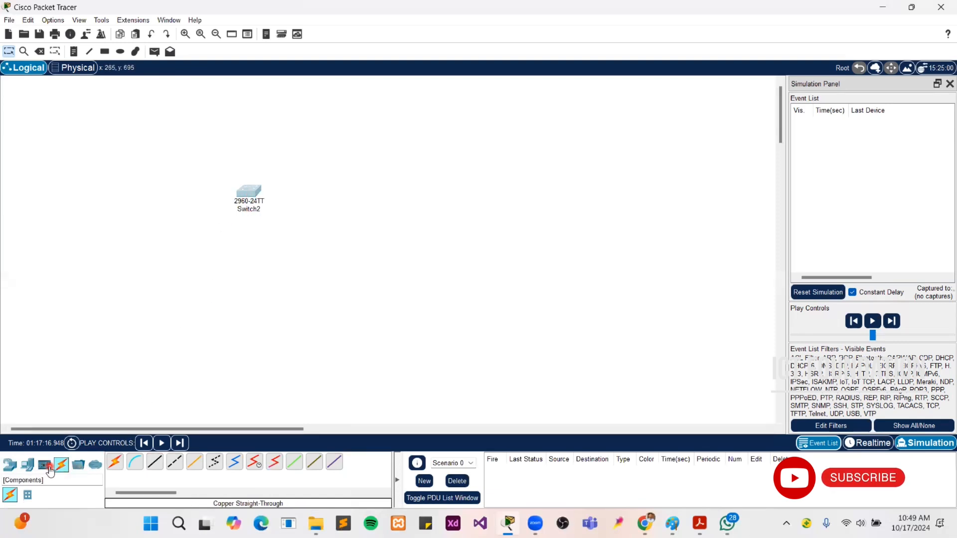
left_click(10, 464)
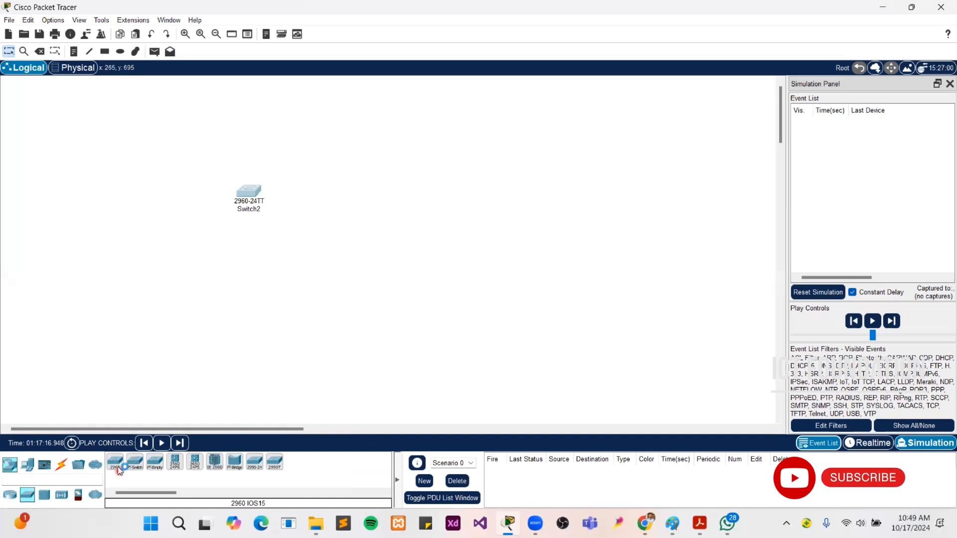
left_click_drag(115, 464, 534, 193)
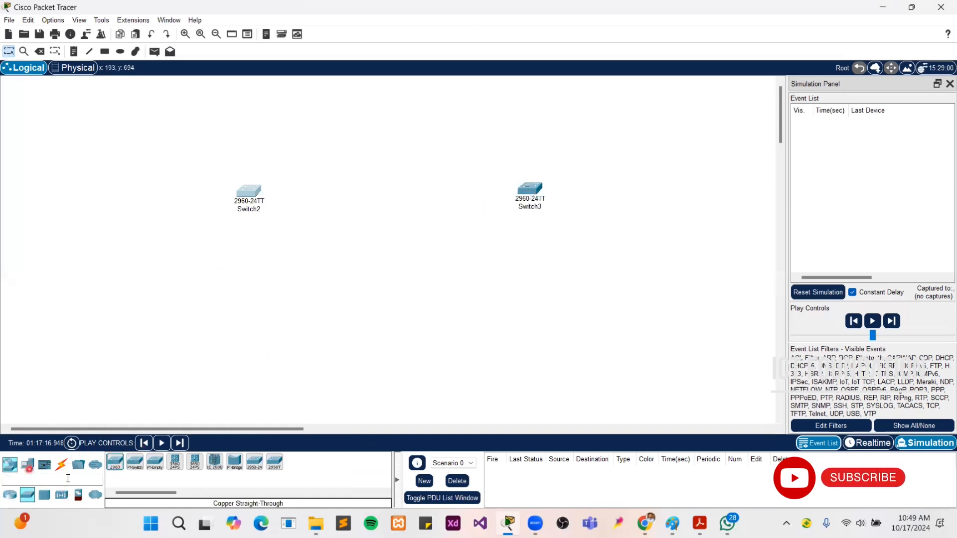
Place three PCs side by side below Switch2
left_click(28, 465)
left_click_drag(115, 464, 116, 329)
left_click(115, 462)
left_click(115, 462)
left_click(296, 349)
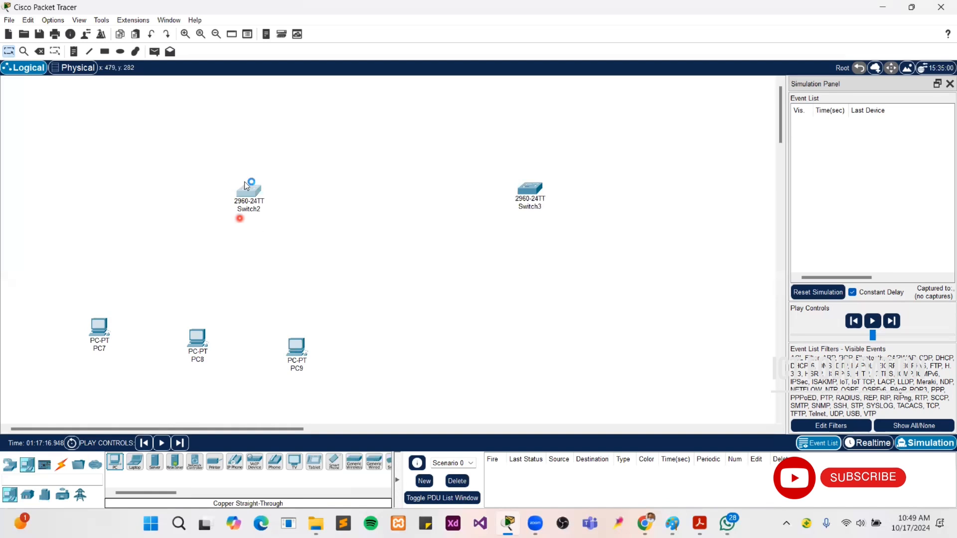
Place two more PCs side by side below Switch3
mouse_move(255, 213)
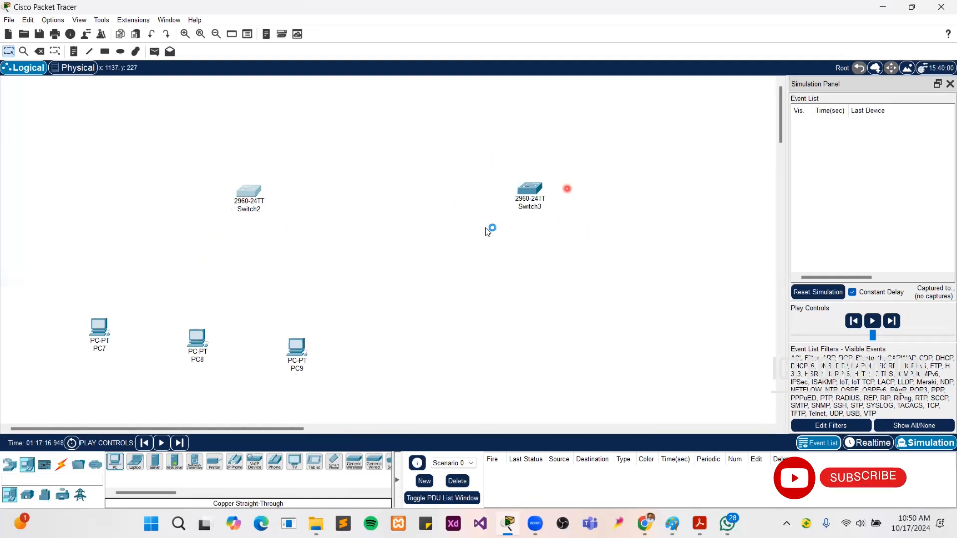
left_click_drag(115, 462, 485, 333)
left_click_drag(114, 462, 585, 346)
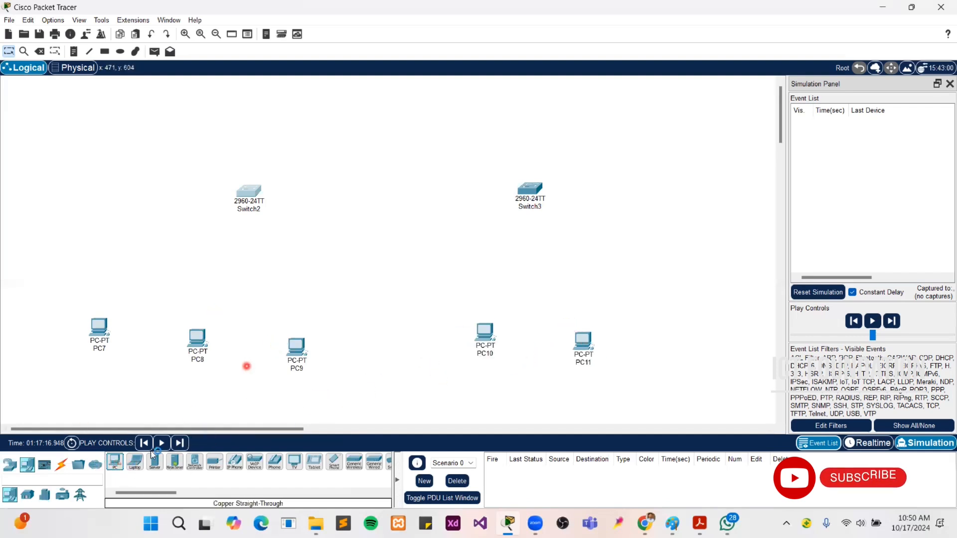
Connect Switch2's FastEthernet0/1 port to PC7's FastEthernet0 port with a copper straight-through cable
left_click(62, 469)
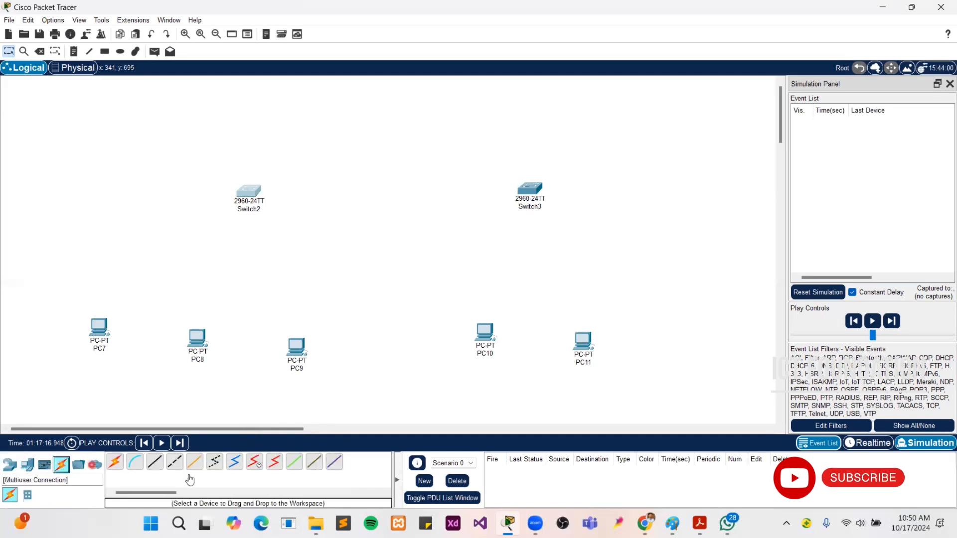
left_click(156, 463)
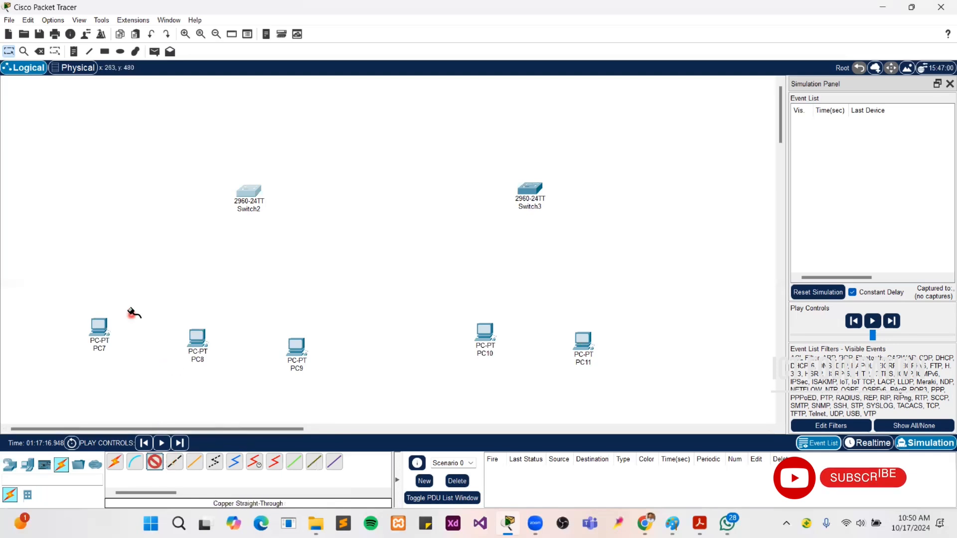
left_click(248, 195)
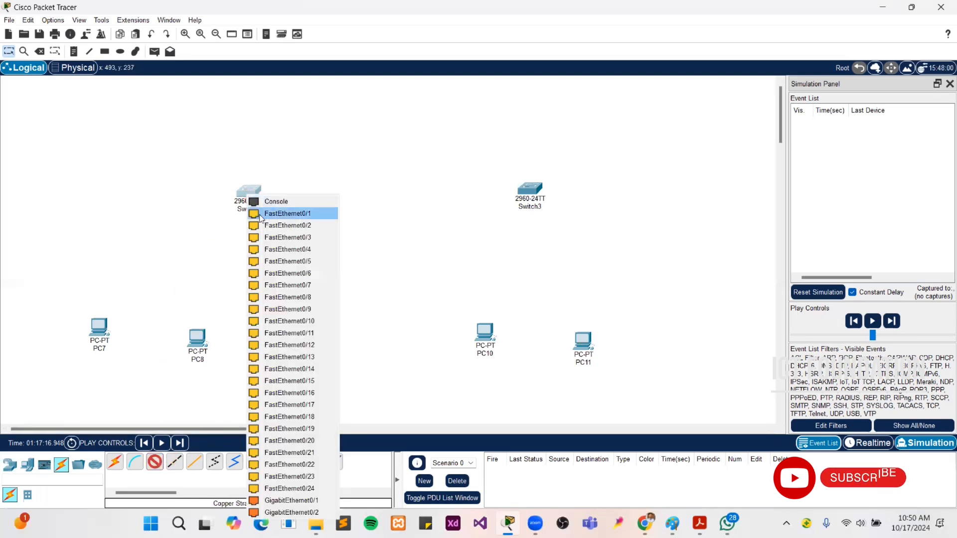
left_click(260, 214)
left_click(99, 328)
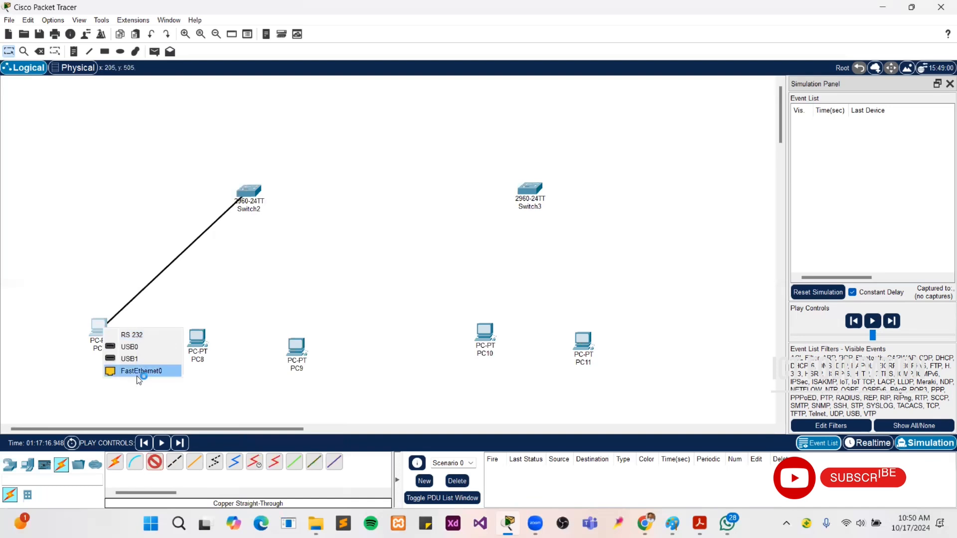
left_click(139, 371)
Connect Switch2's FastEthernet0/2 port to PC8's FastEthernet0 port with a copper straight-through cable
left_click(154, 463)
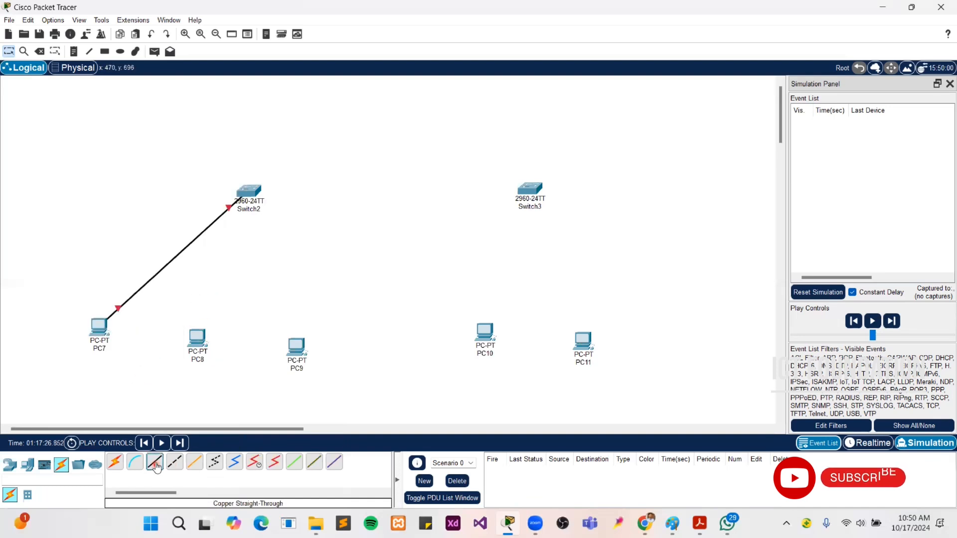
left_click(247, 197)
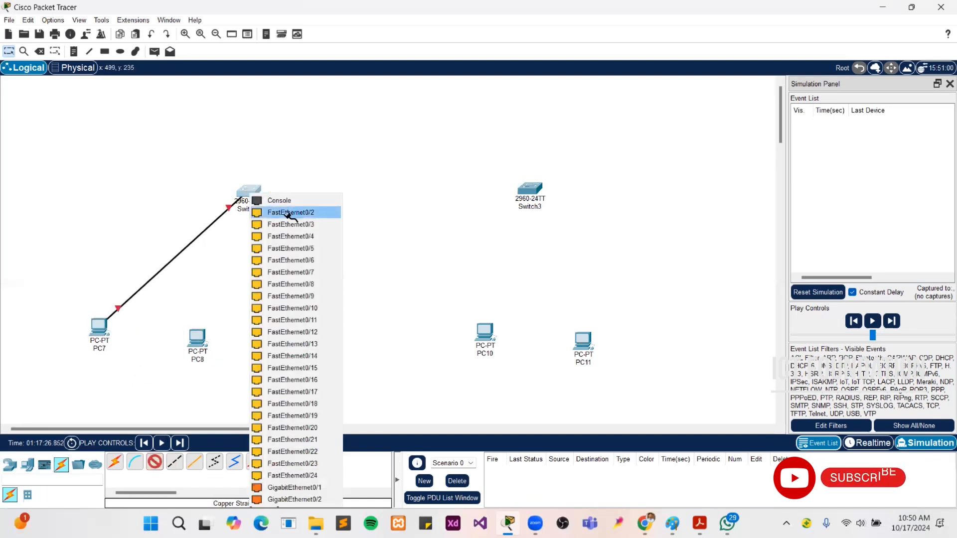
left_click(277, 220)
left_click(202, 353)
left_click(239, 379)
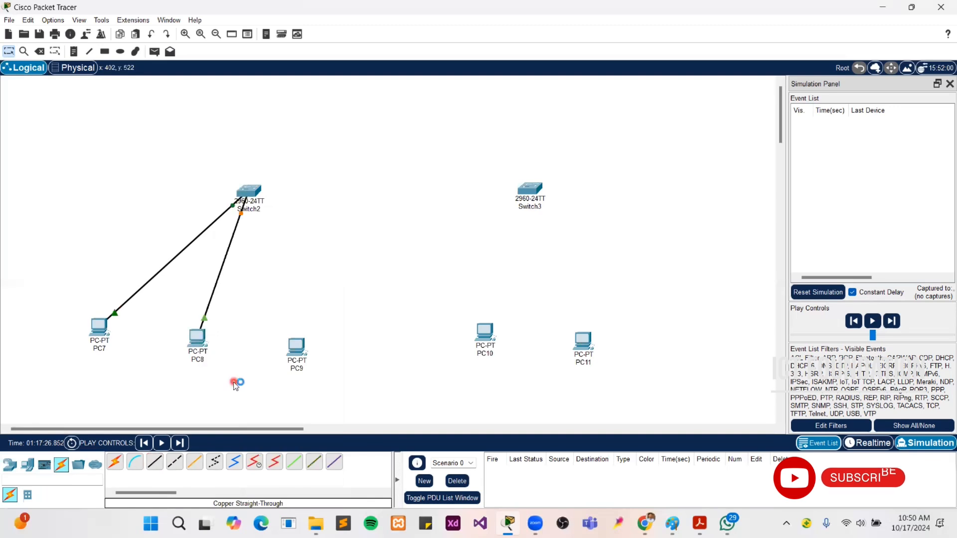
Connect Switch2's FastEthernet0/3 port to PC9's FastEthernet0 port with a copper straight-through cable
left_click(154, 463)
left_click(246, 193)
left_click(275, 211)
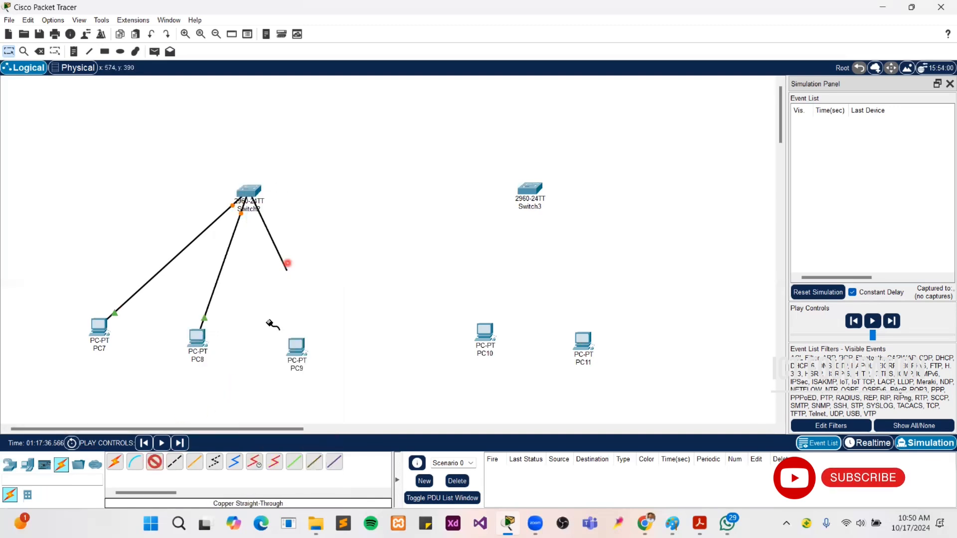
left_click(297, 349)
left_click(315, 387)
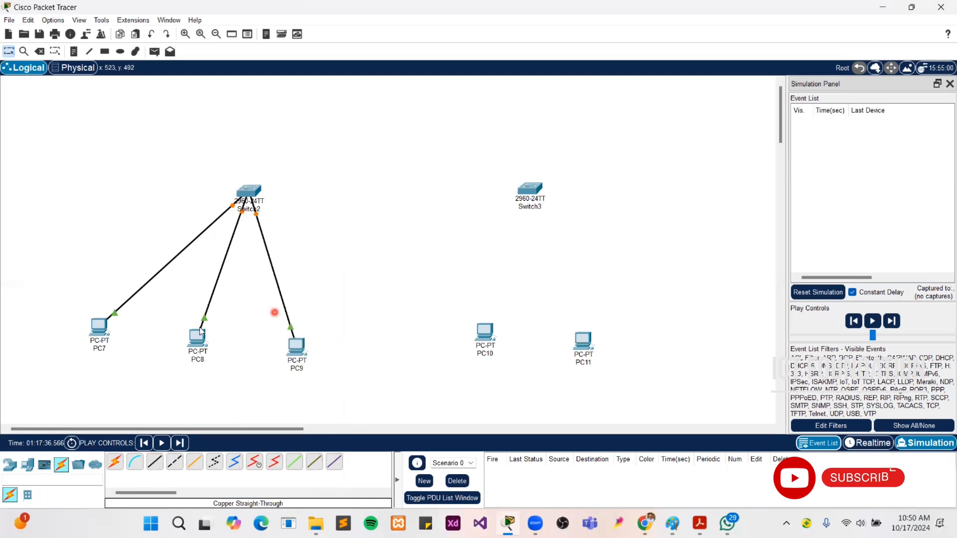
Connect Switch3's FastEthernet0/1 port to PC10's FastEthernet0 port with a copper straight-through cable
left_click(155, 463)
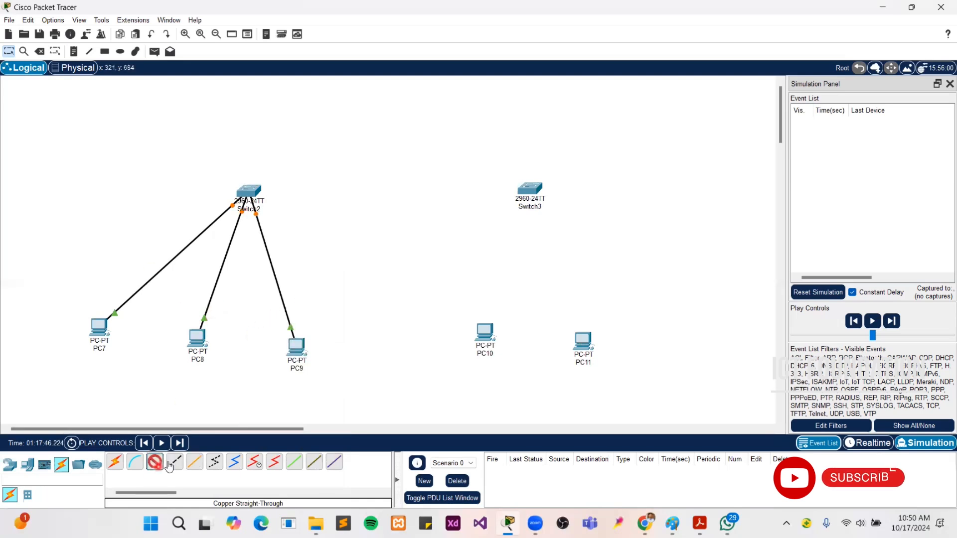
left_click(531, 195)
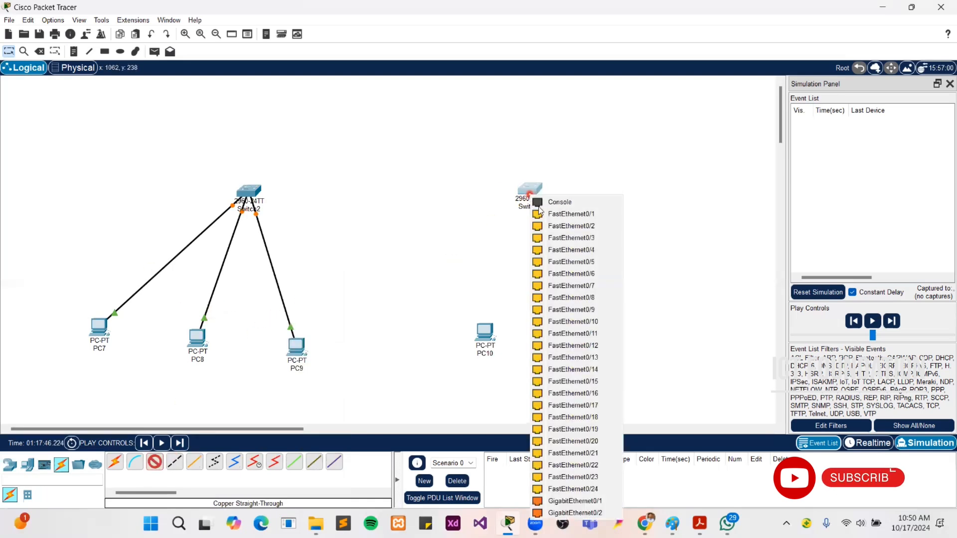
left_click(544, 216)
left_click(492, 329)
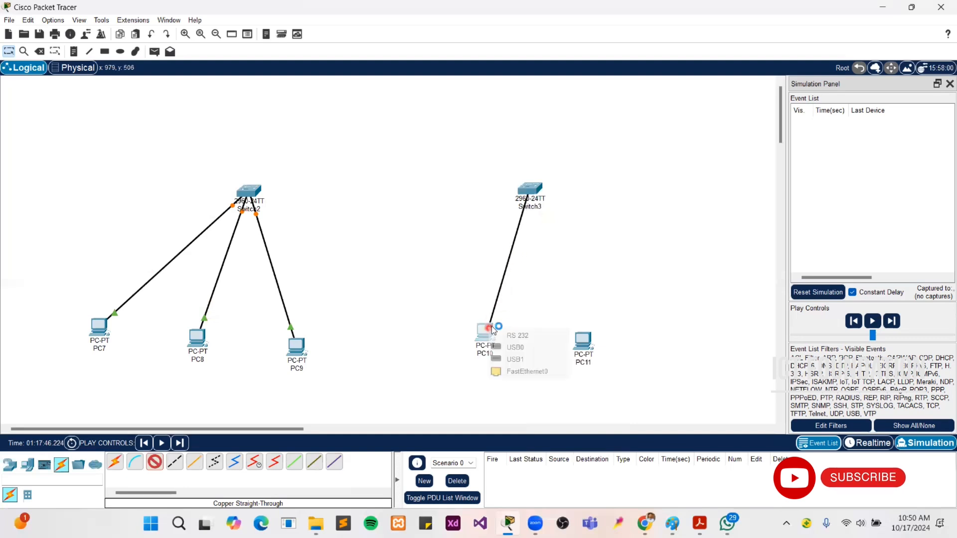
left_click(519, 372)
Connect Switch3's FastEthernet0/2 port to PC11's FastEthernet0 port with a copper straight-through cable
left_click(154, 461)
left_click(531, 194)
left_click(577, 213)
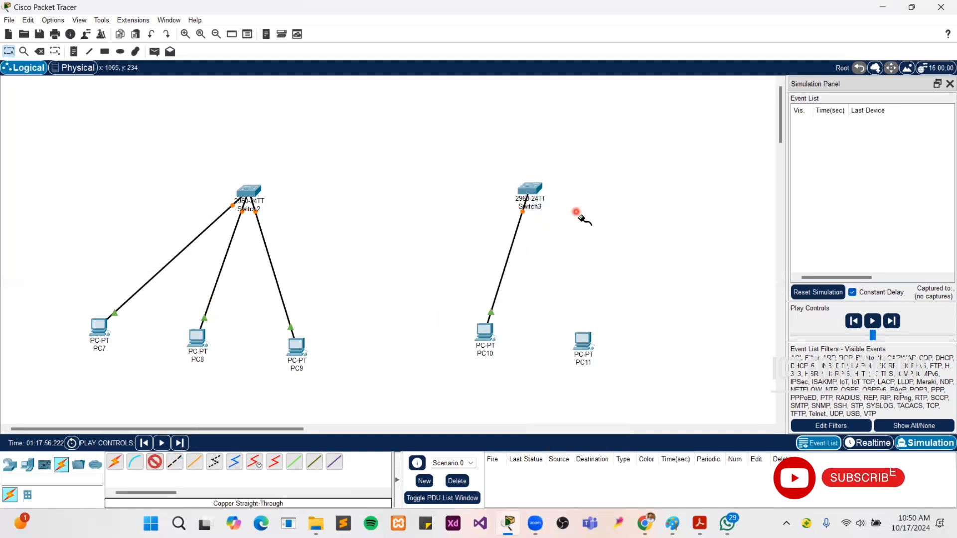
left_click(581, 339)
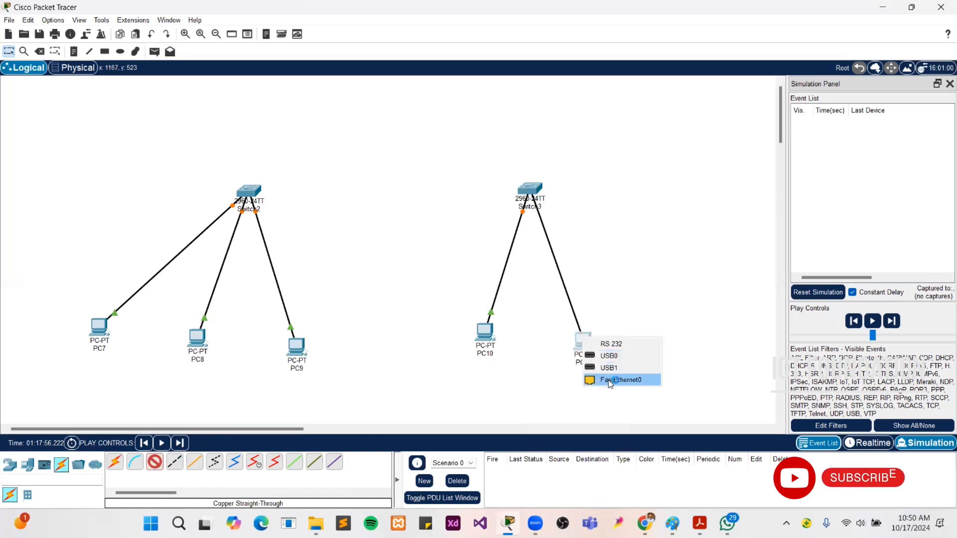
left_click(607, 380)
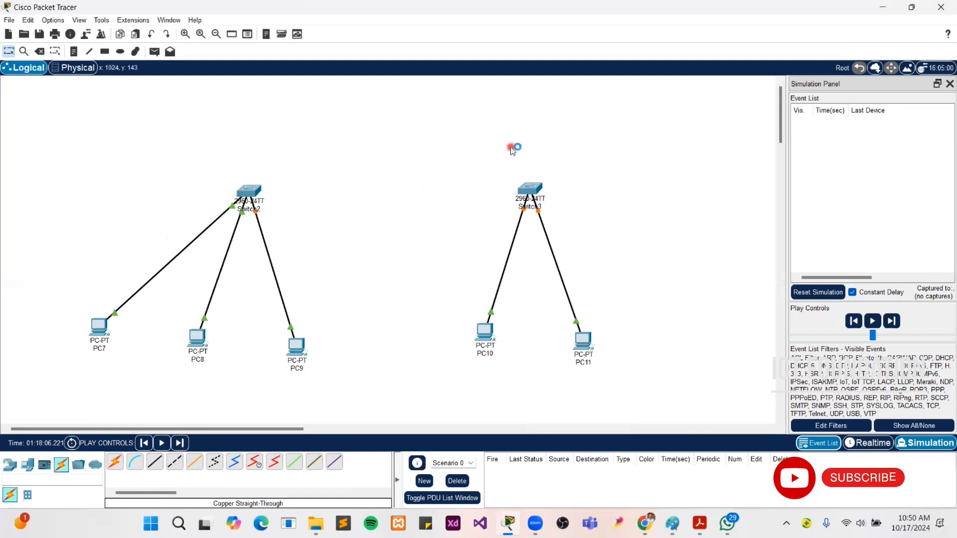
Link the two switches with a copper cross-over cable from Switch2's FastEthernet0/4 to Switch3's FastEthernet0/3
left_click(175, 466)
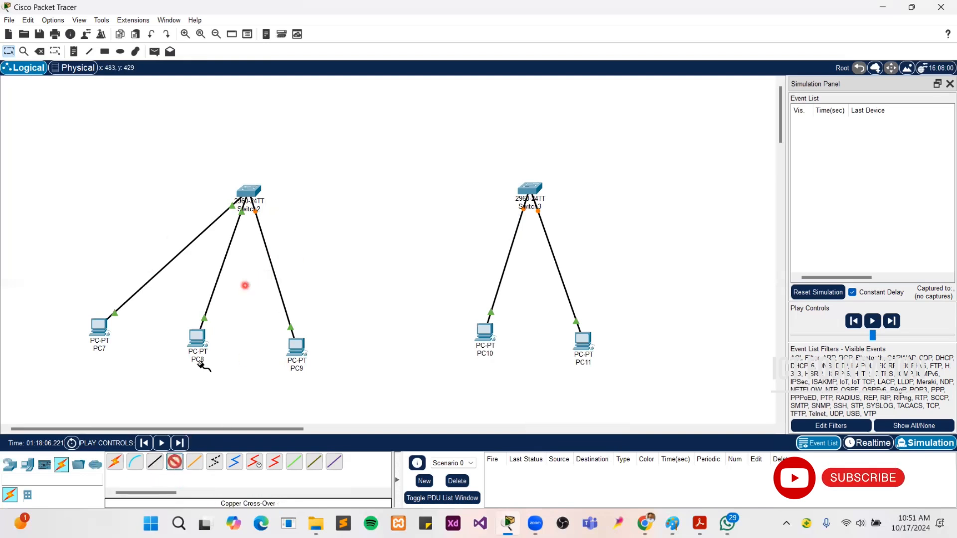
left_click(252, 192)
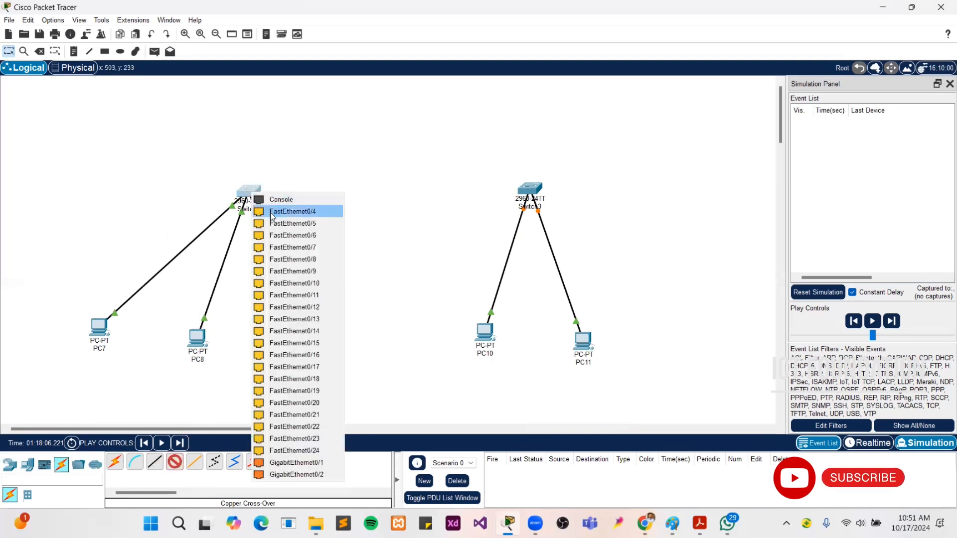
left_click(275, 212)
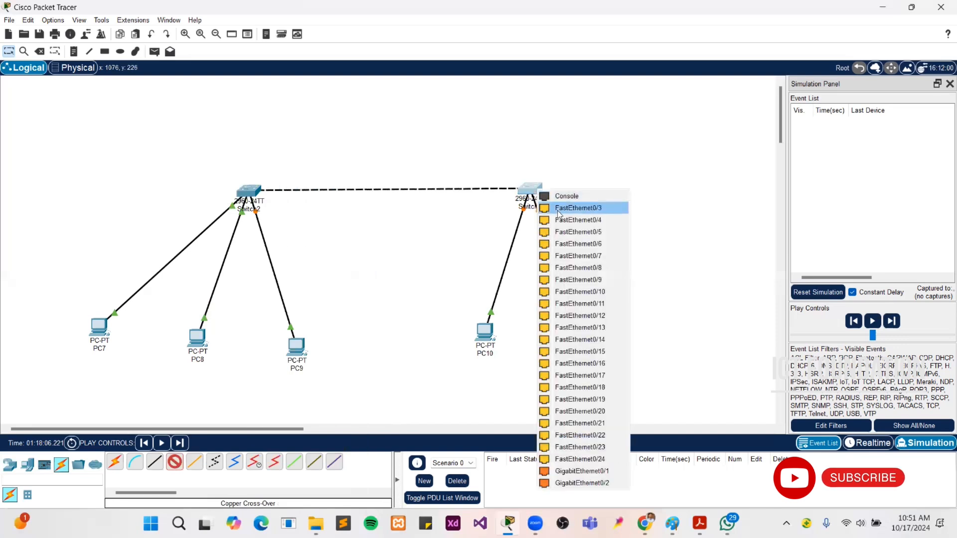
left_click(573, 208)
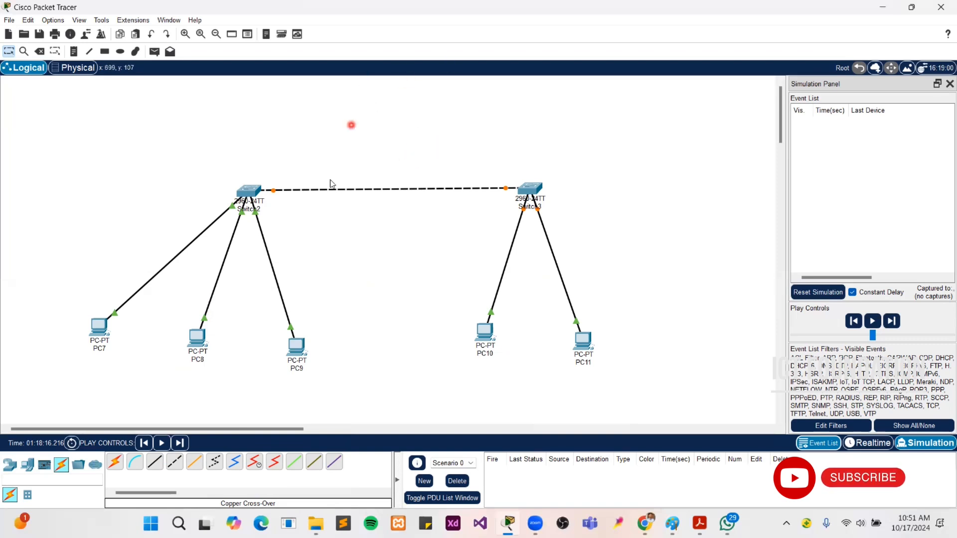
Inspect the physical layout of the PCs in the corporate office and the switches in the Main Wiring Closet rack, and return to the logical workspace
left_click(71, 70)
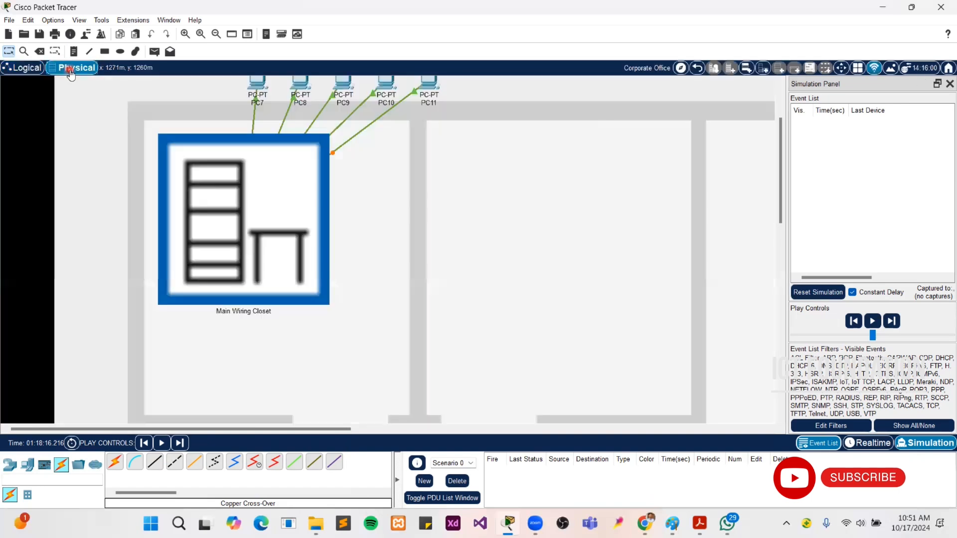
scroll(359, 197, "up", 2)
scroll(358, 204, "down", 1)
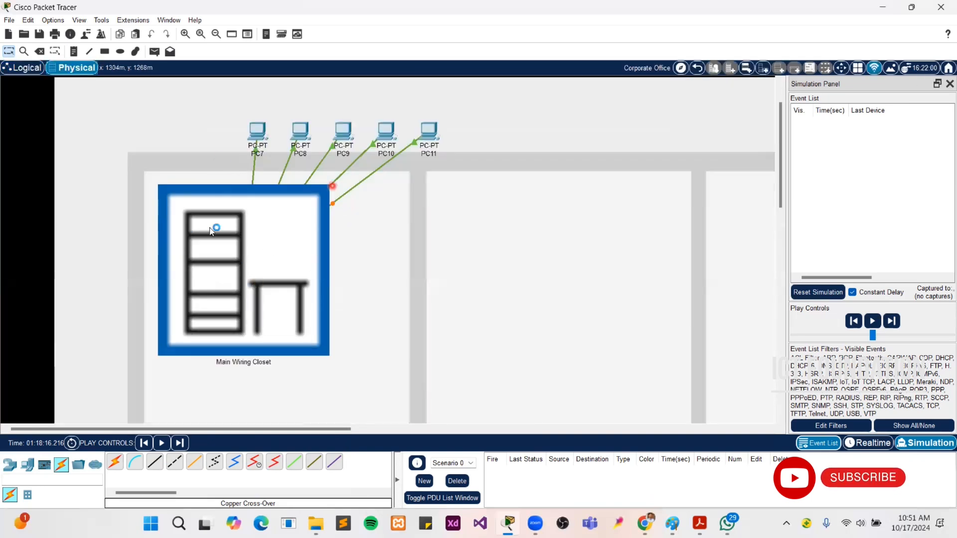
scroll(282, 171, "down", 2)
scroll(287, 174, "up", 3)
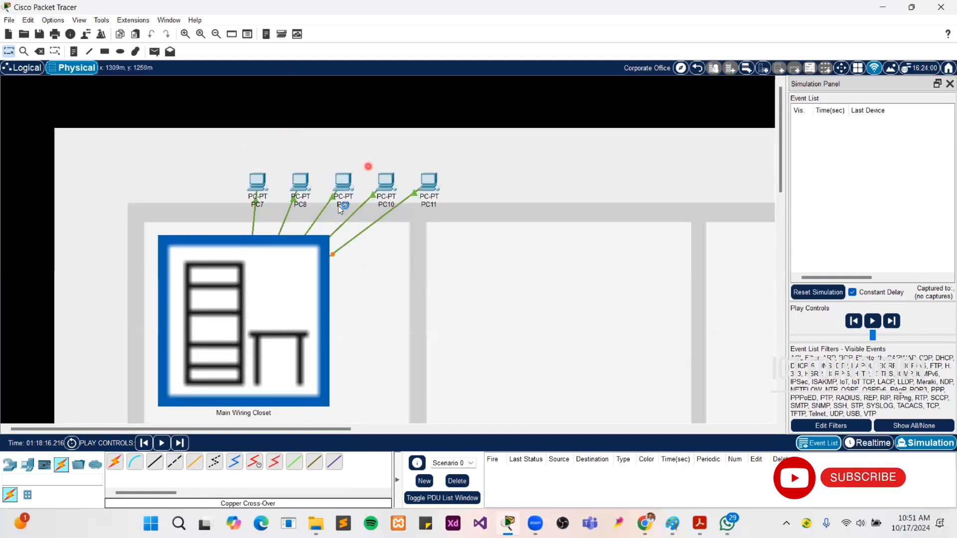
left_click(258, 278)
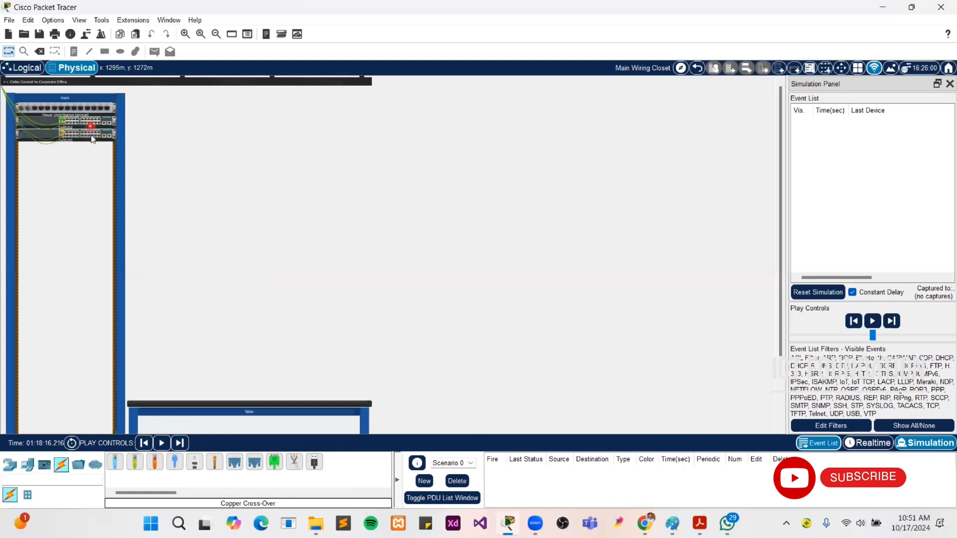
left_click(100, 115)
left_click(29, 68)
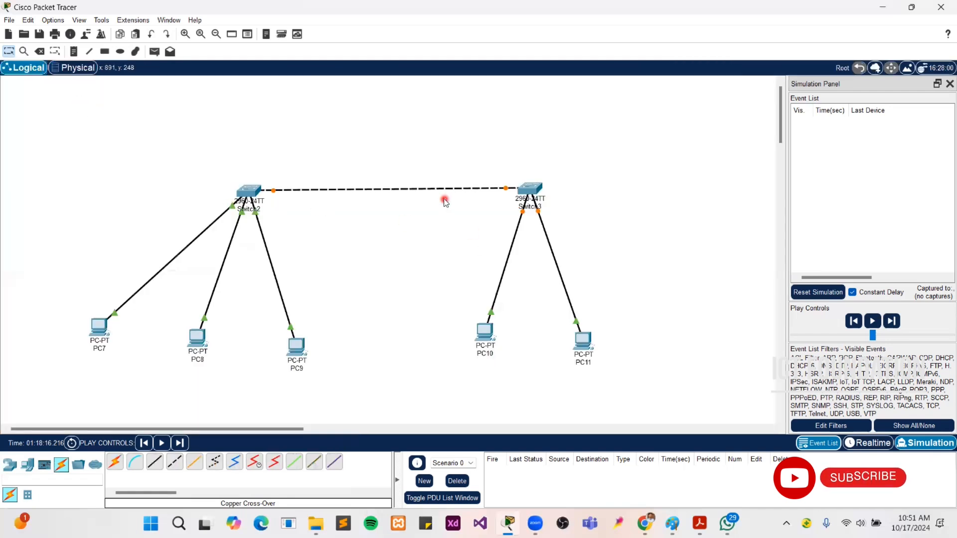
Assign PC7 the static IPv4 address 192.168.23.1 with subnet mask 255.255.255.0
left_click(100, 335)
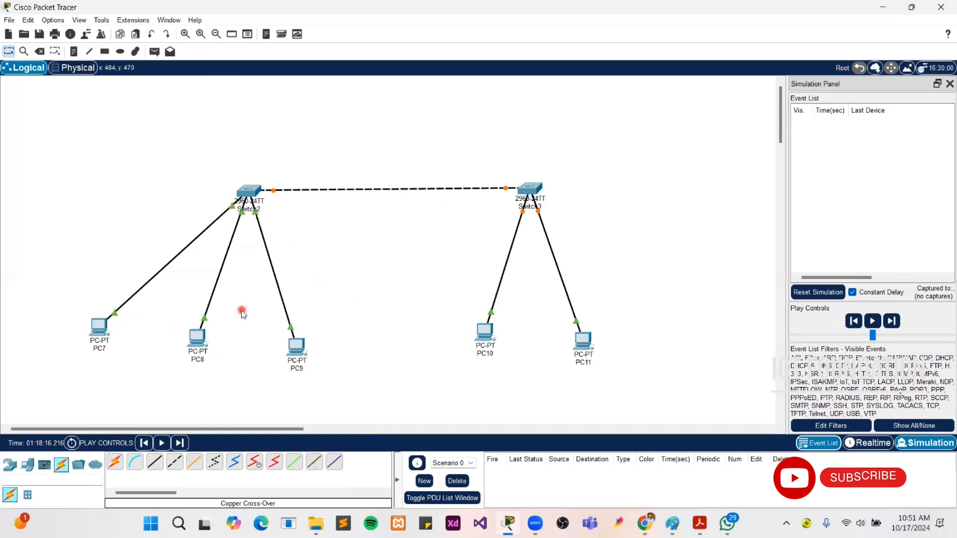
left_click(100, 332)
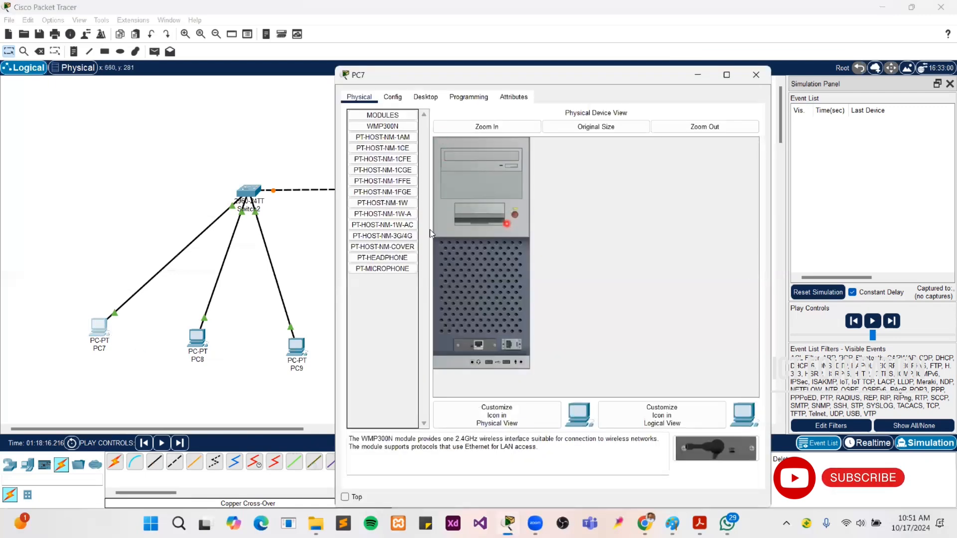
left_click(425, 97)
left_click(403, 149)
left_click(517, 171)
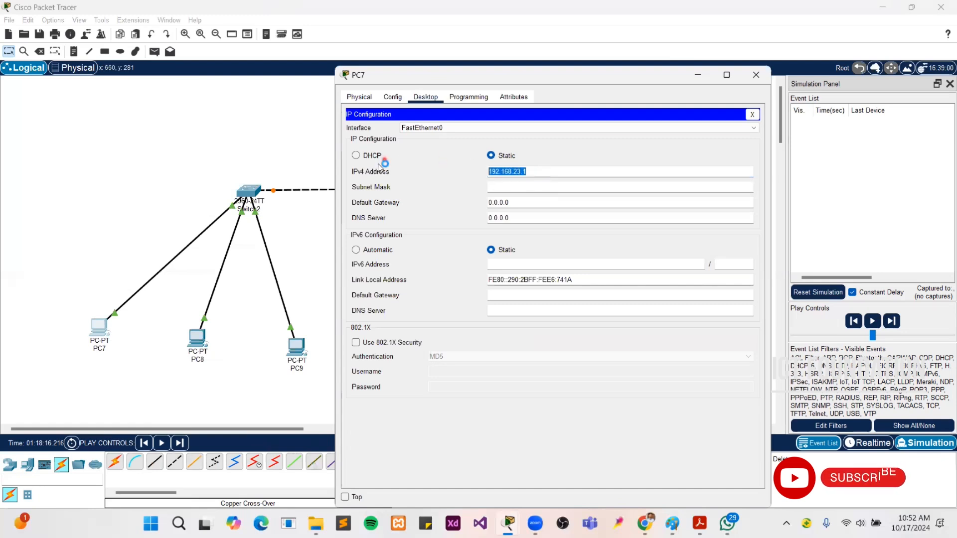
left_click(525, 188)
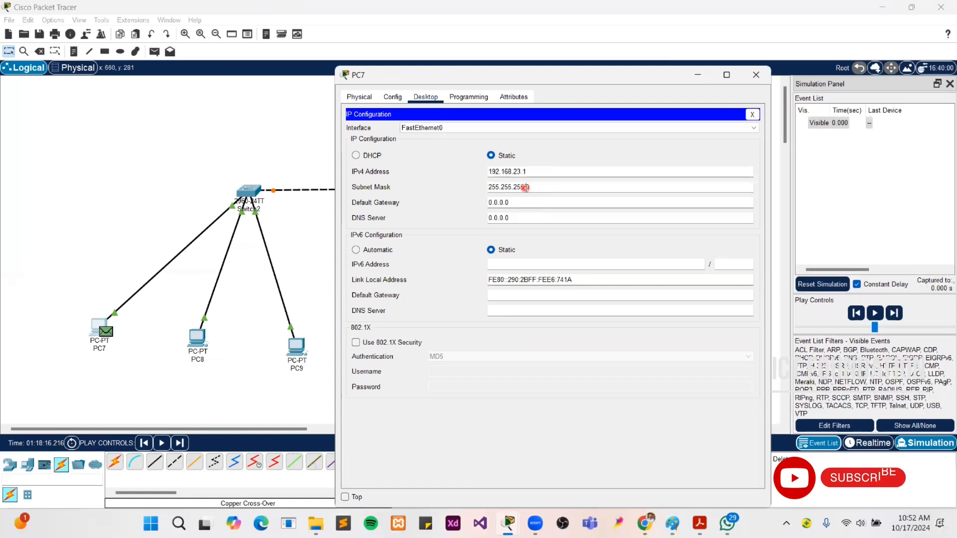
left_click(533, 192)
left_click(755, 75)
Assign PC8 the static IPv4 address 192.168.23.2 with the default subnet mask
left_click(202, 347)
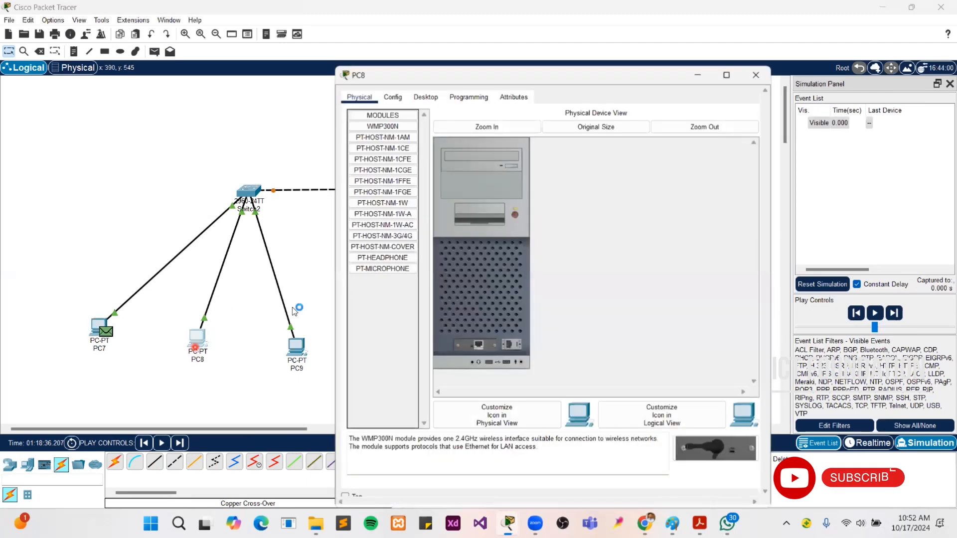
left_click(425, 97)
left_click(380, 158)
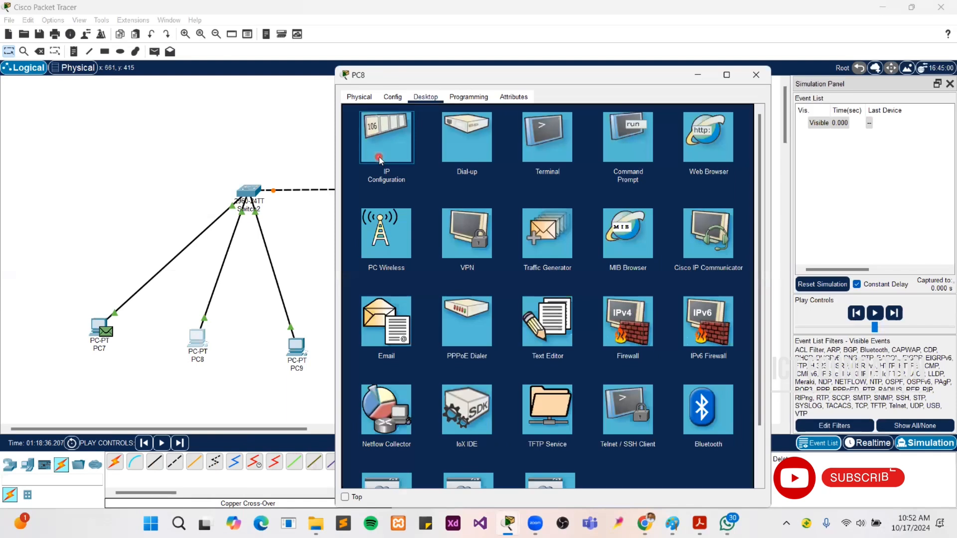
left_click(536, 169)
type("192.168.23.1")
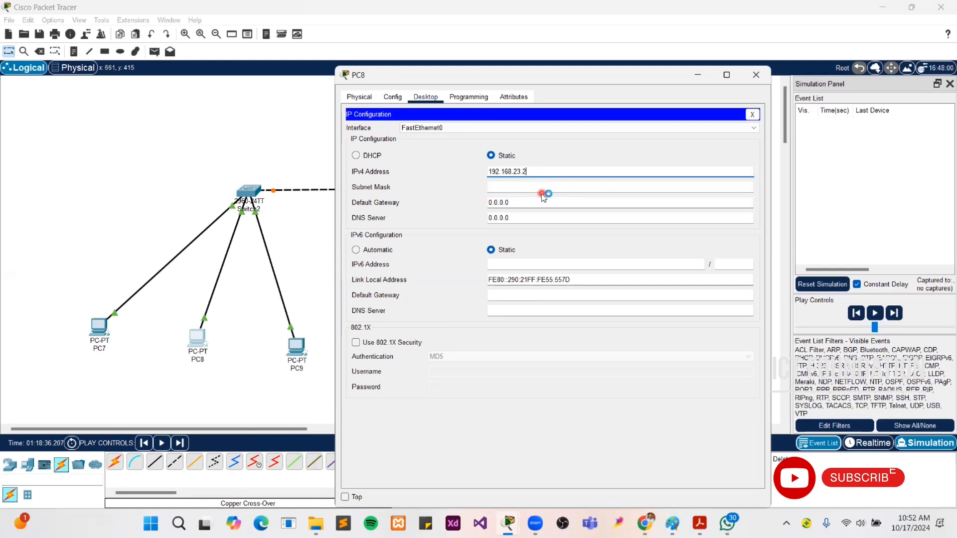
left_click(543, 188)
left_click(756, 75)
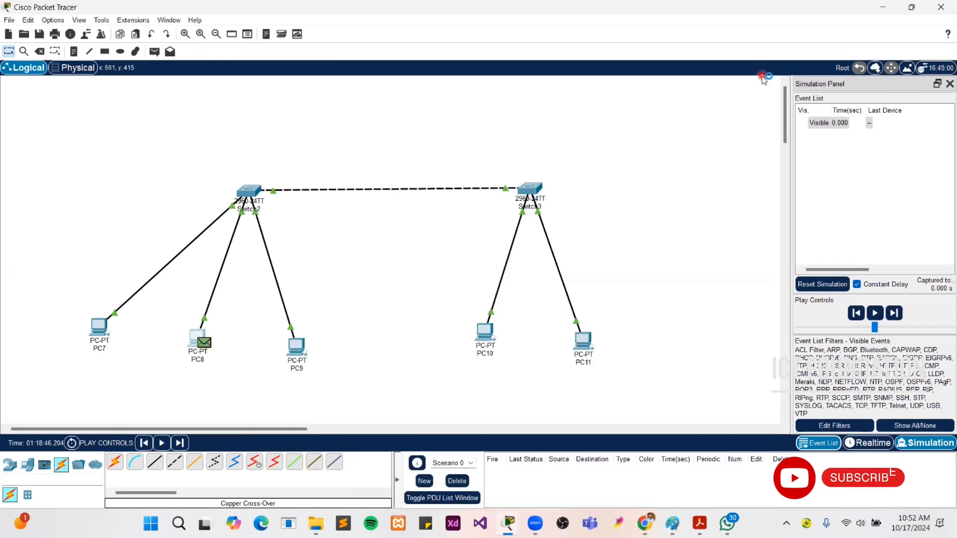
Assign PC9 the static IPv4 address 192.168.23.3 with subnet mask 255.255.255.0
left_click(296, 350)
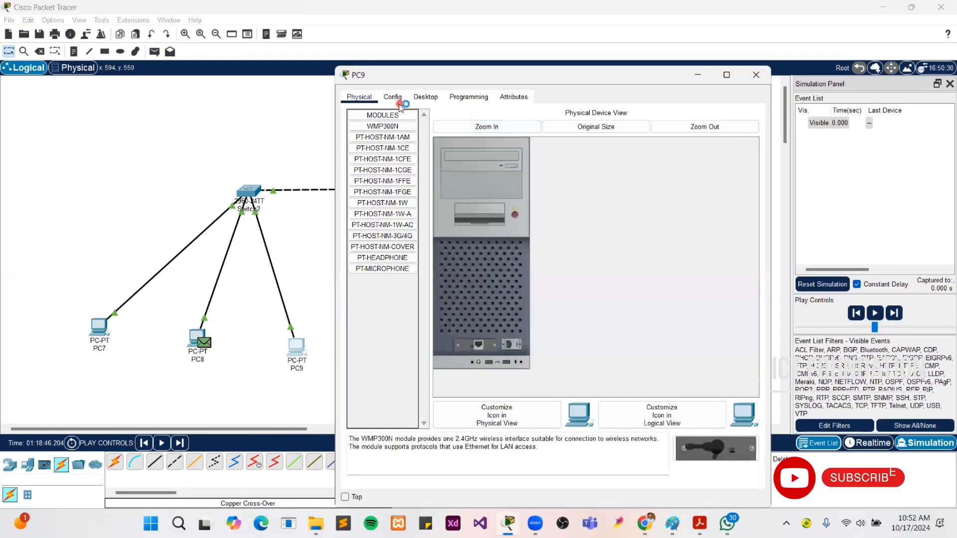
left_click(426, 96)
left_click(392, 144)
left_click(518, 174)
type("192.168.23.1")
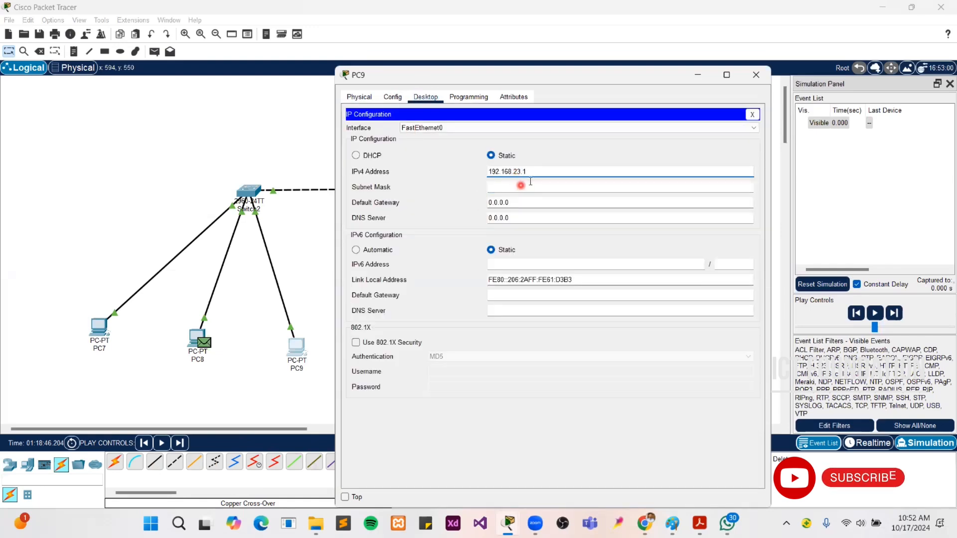
left_click(528, 189)
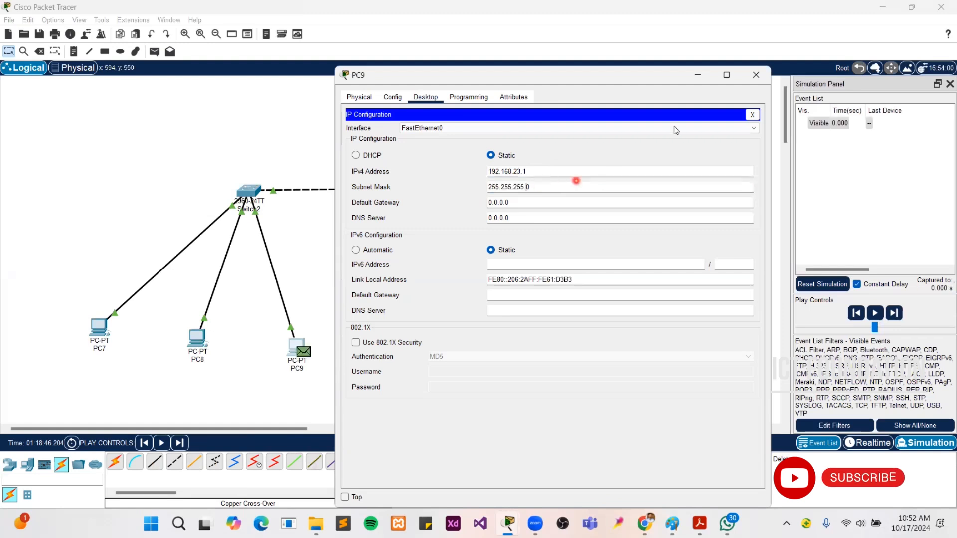
left_click(768, 78)
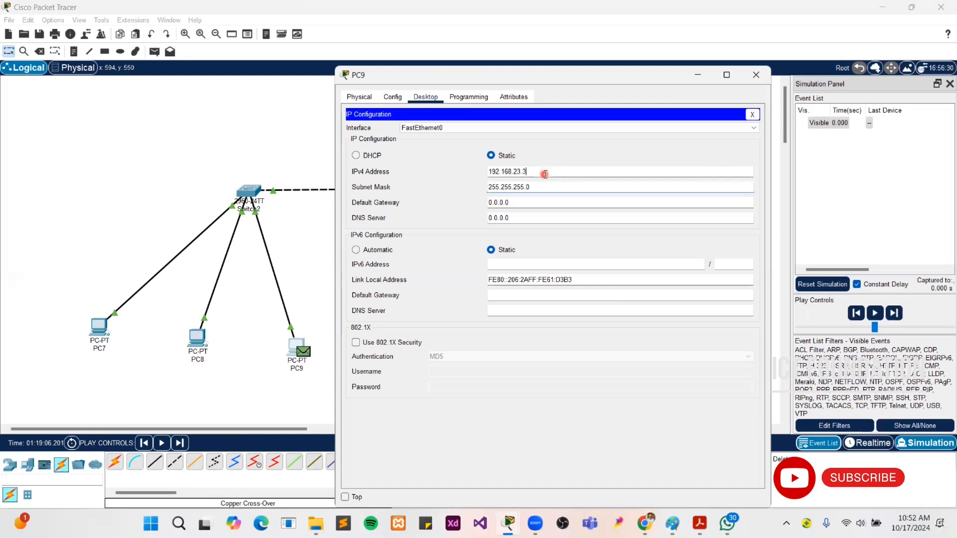
left_click(604, 170)
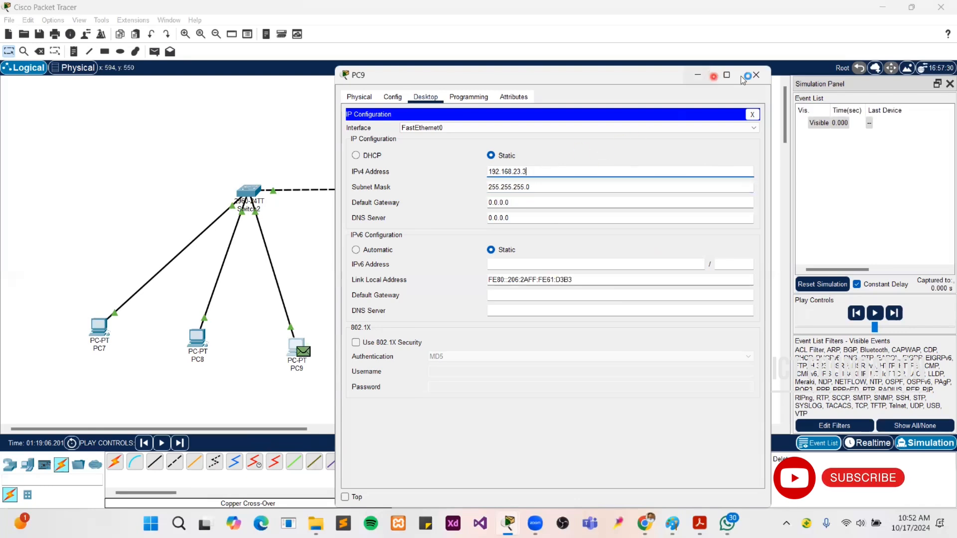
left_click(762, 71)
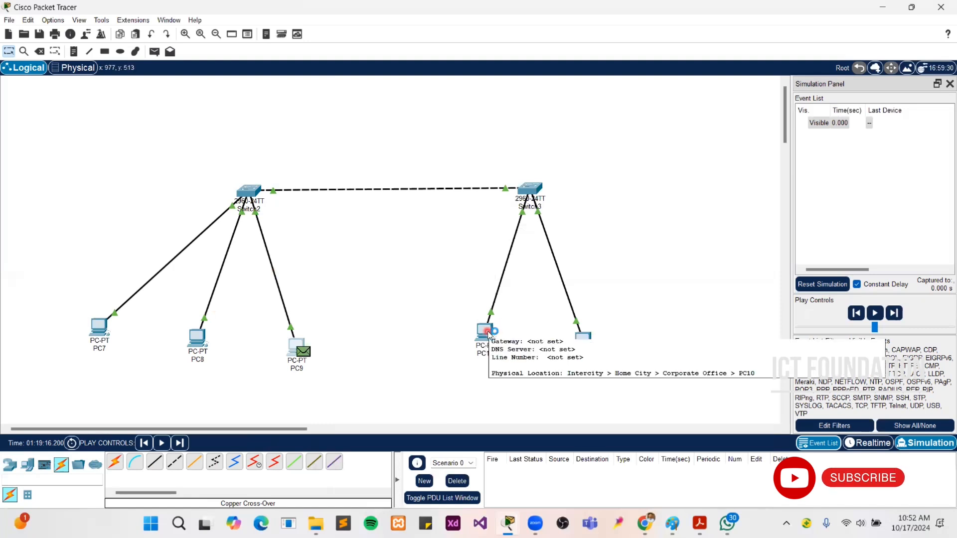
Assign PC10 the static IPv4 address 192.168.23.10 with subnet mask 255.255.255.0
left_click(488, 331)
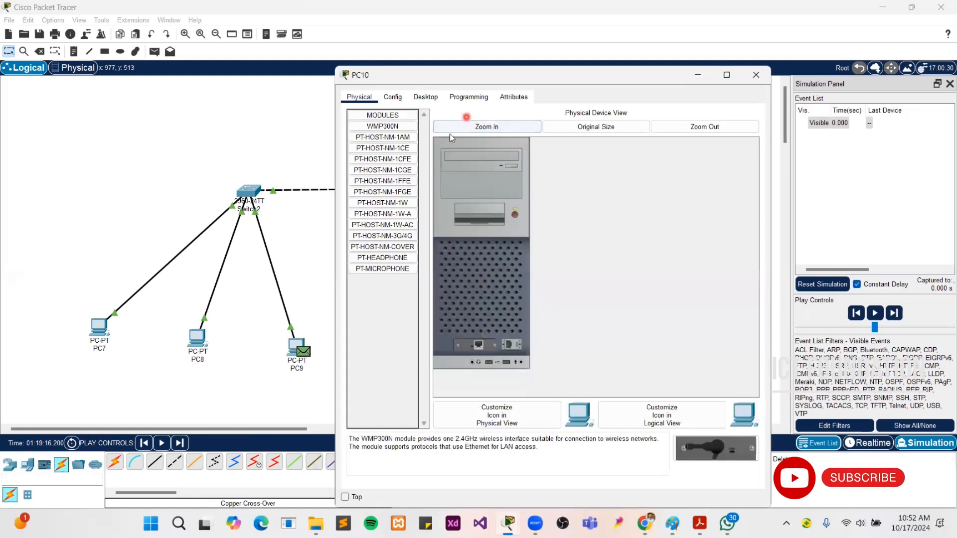
left_click(426, 96)
left_click(417, 145)
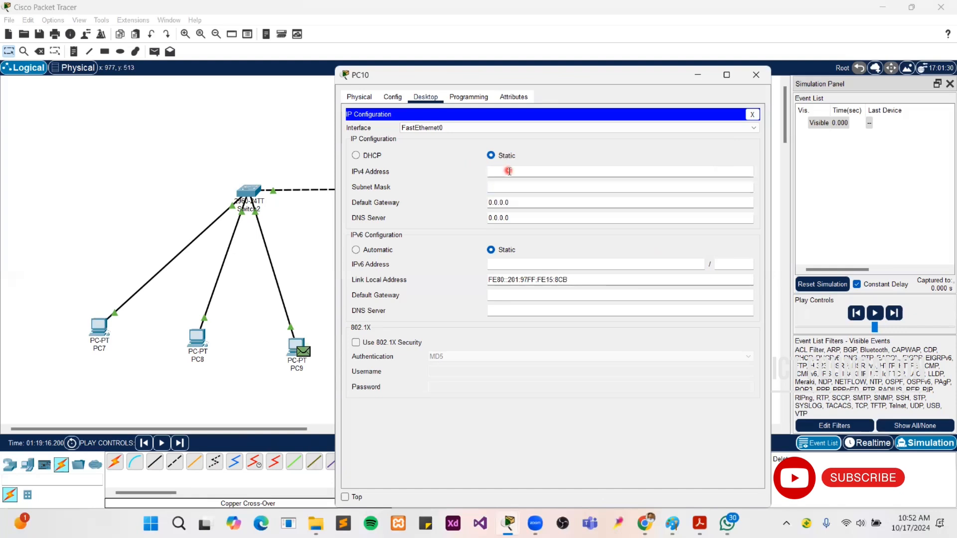
type("192.168.23.10")
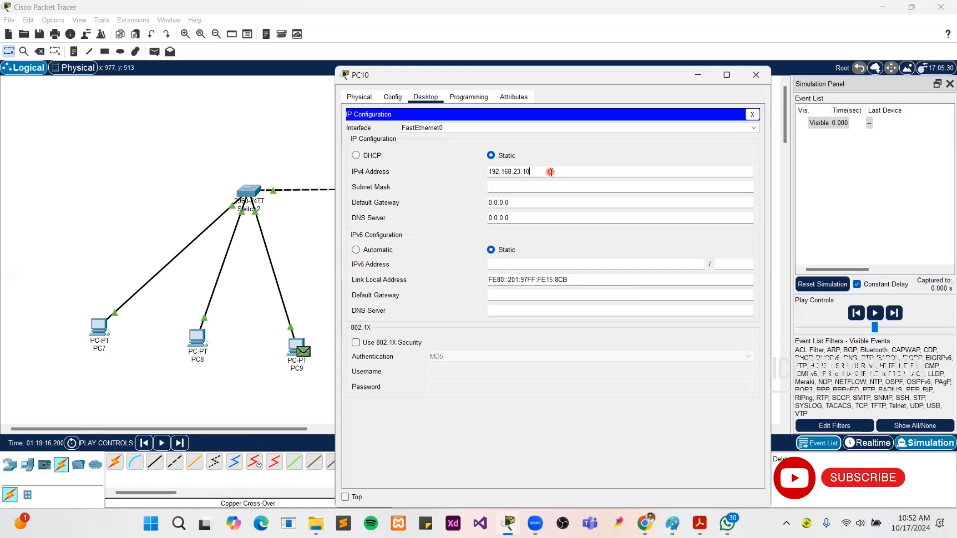
left_click(579, 188)
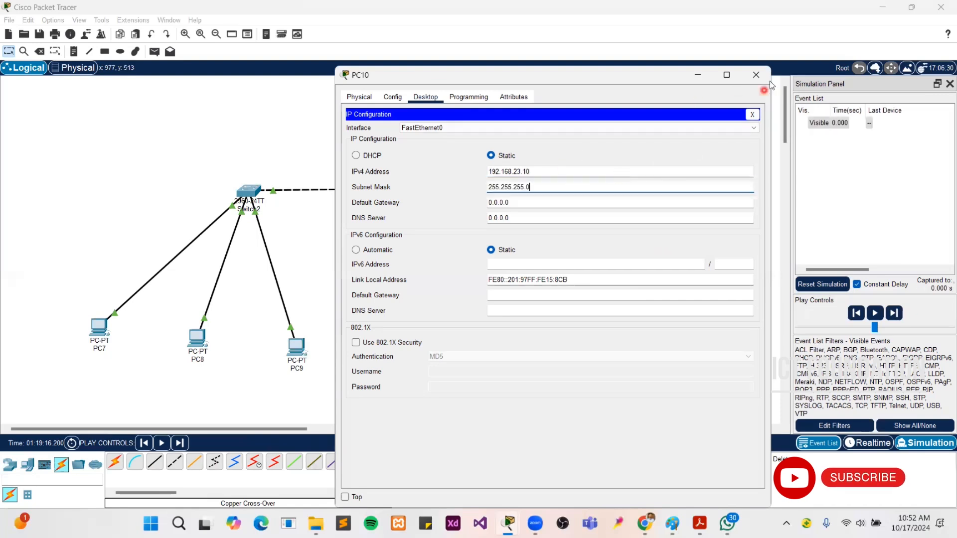
left_click(756, 75)
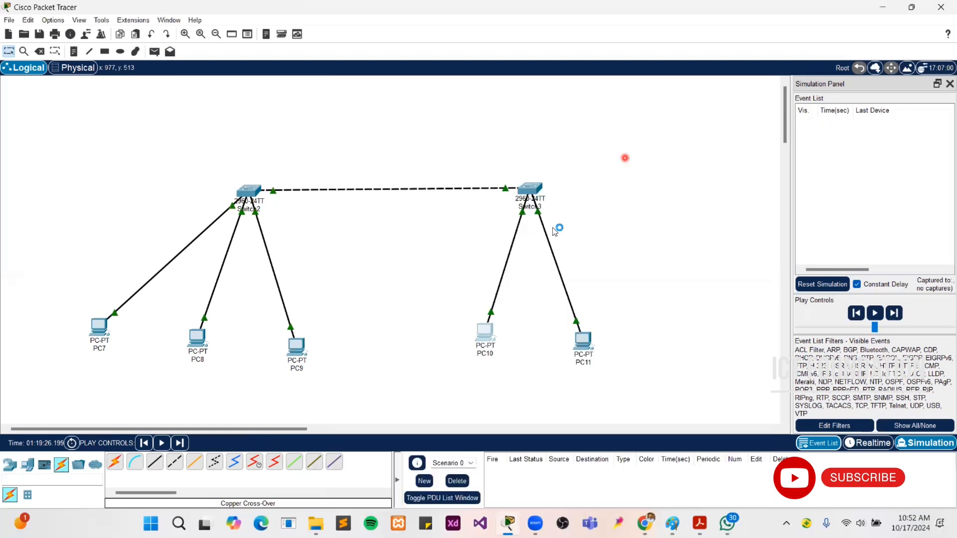
Assign PC11 the static IPv4 address 192.168.23.11 with subnet mask 255.255.255.0
left_click(485, 333)
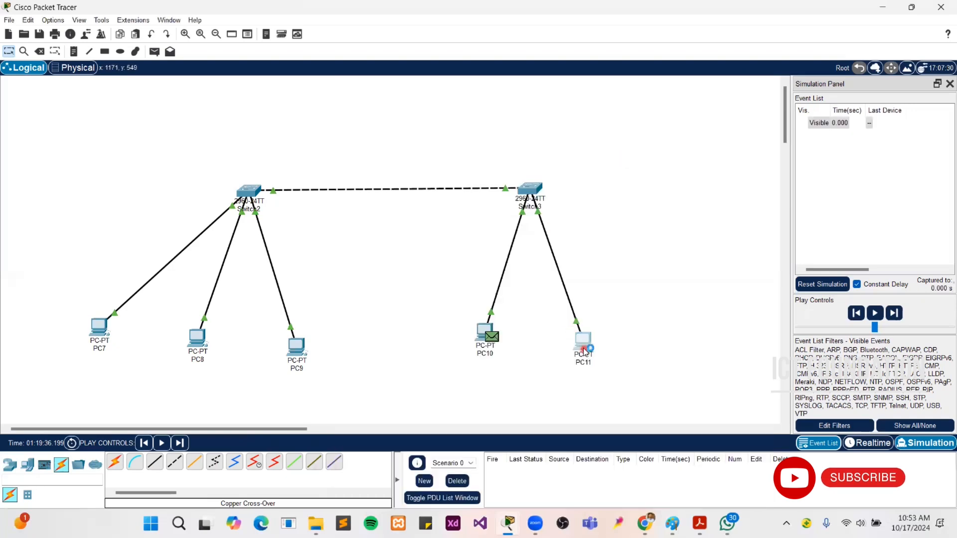
left_click(584, 351)
left_click(426, 130)
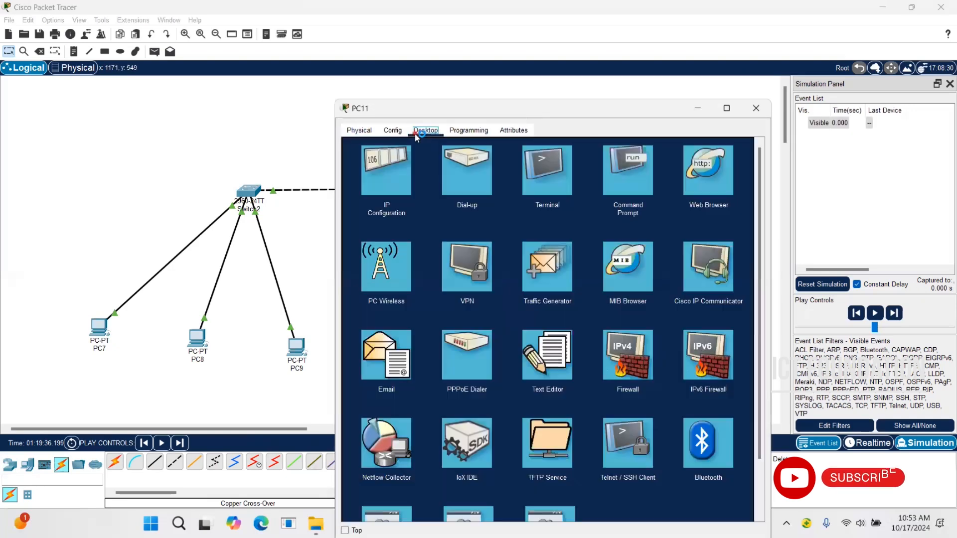
left_click(398, 174)
left_click(519, 204)
type("192.168.23.1")
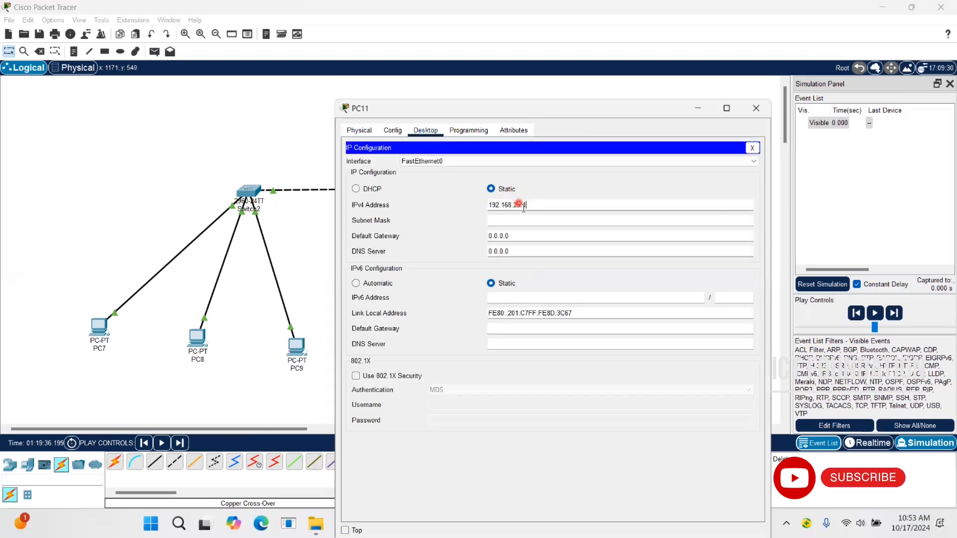
type("1")
left_click(583, 220)
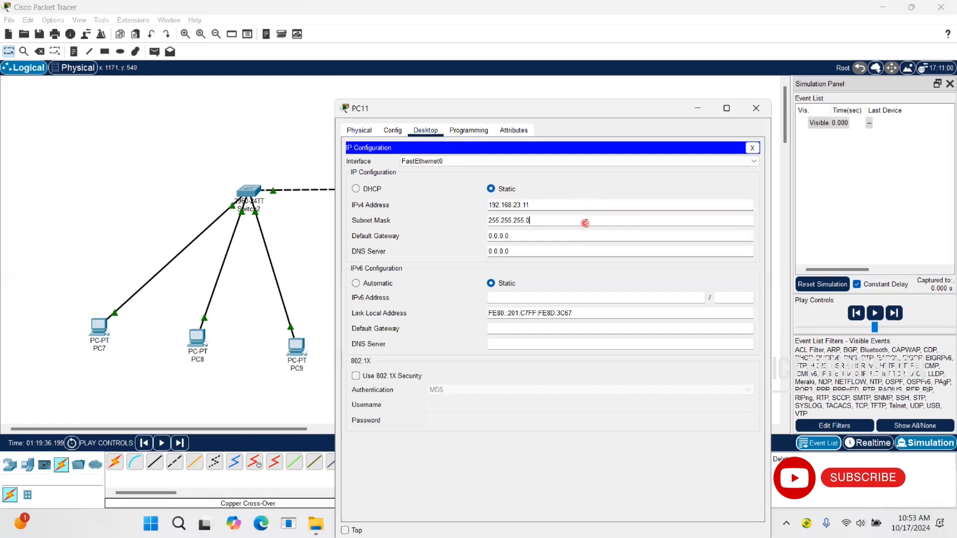
left_click(755, 108)
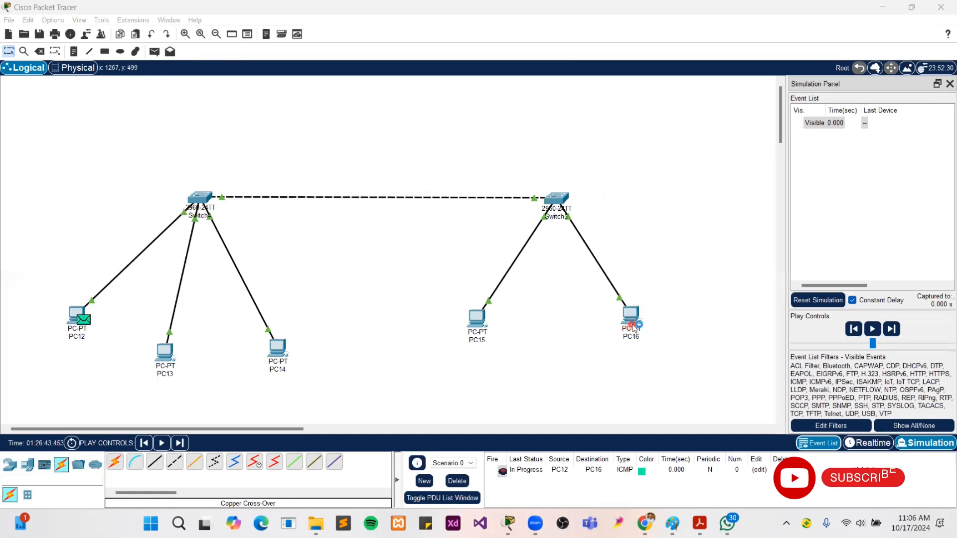
Run the simulation of the ICMP packet from PC12 to PC16 and pause it once the reply is back at PC12
left_click(874, 329)
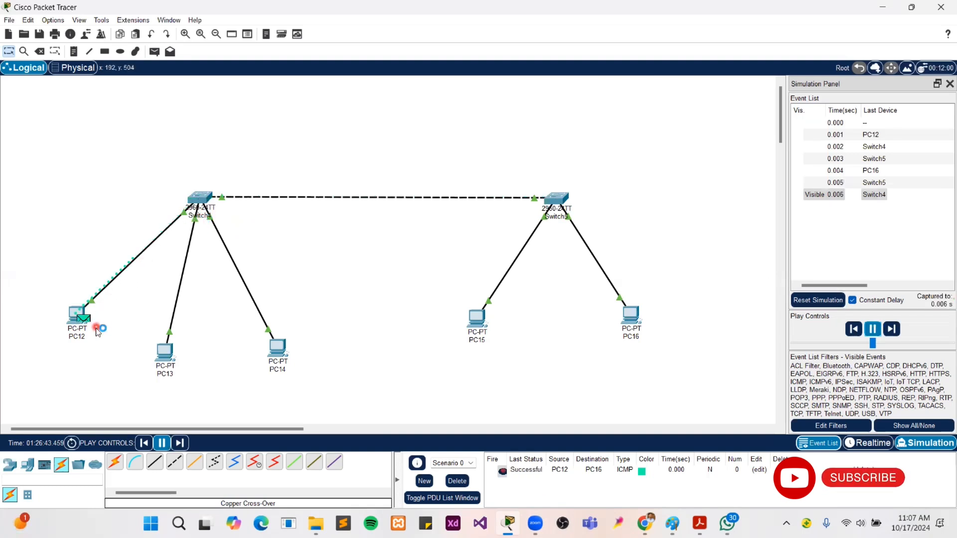
left_click(880, 332)
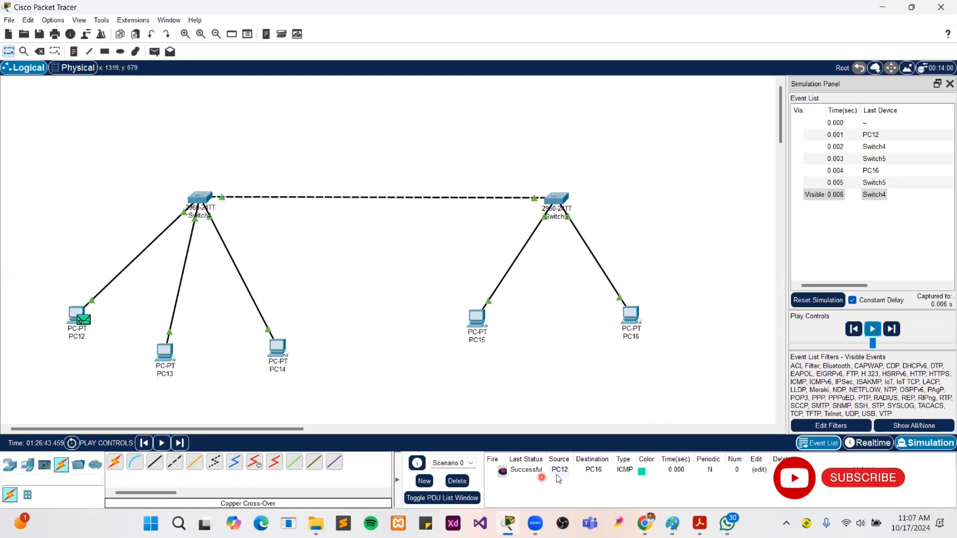